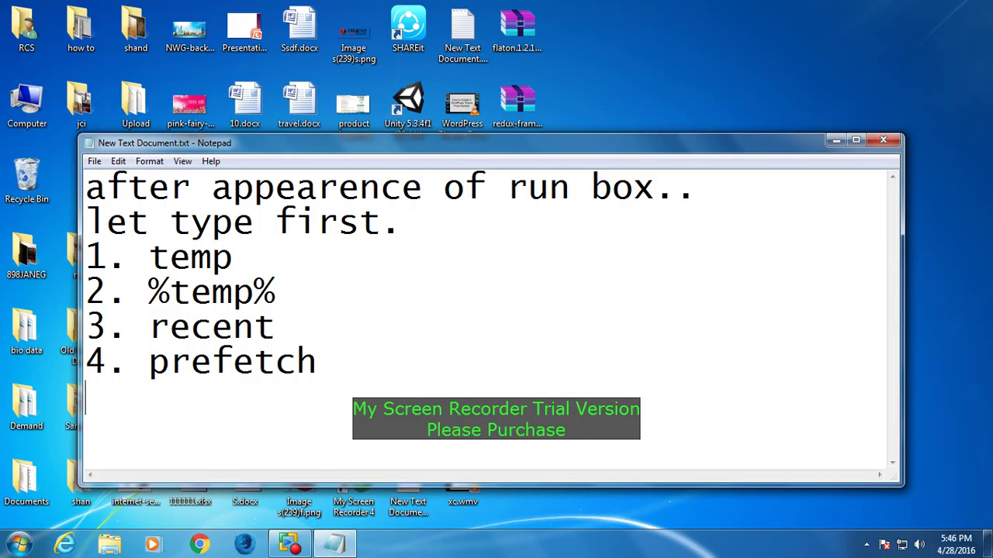
Add "5. chkdsk" as the fifth entry of the command list and start a new line.
type("5. chkdsk")
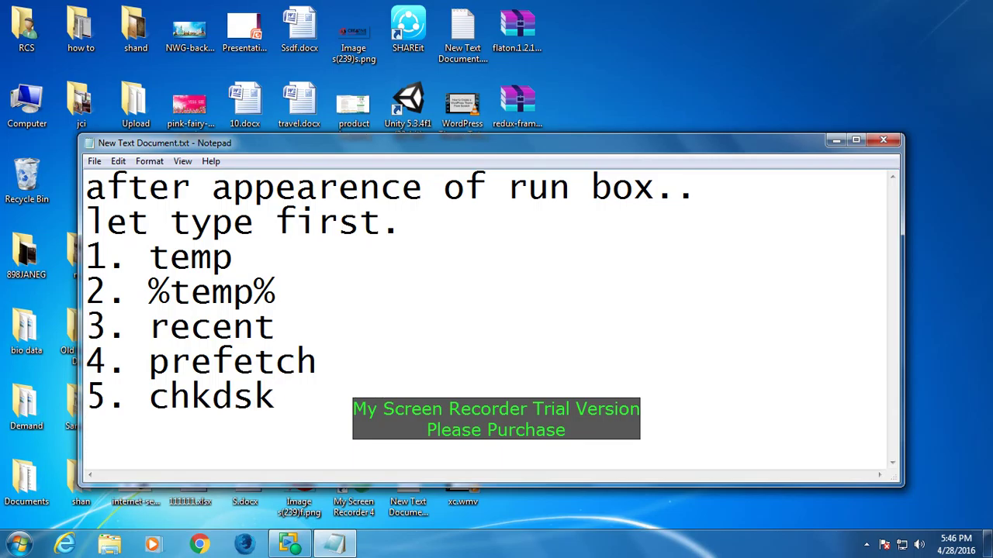
key("Return")
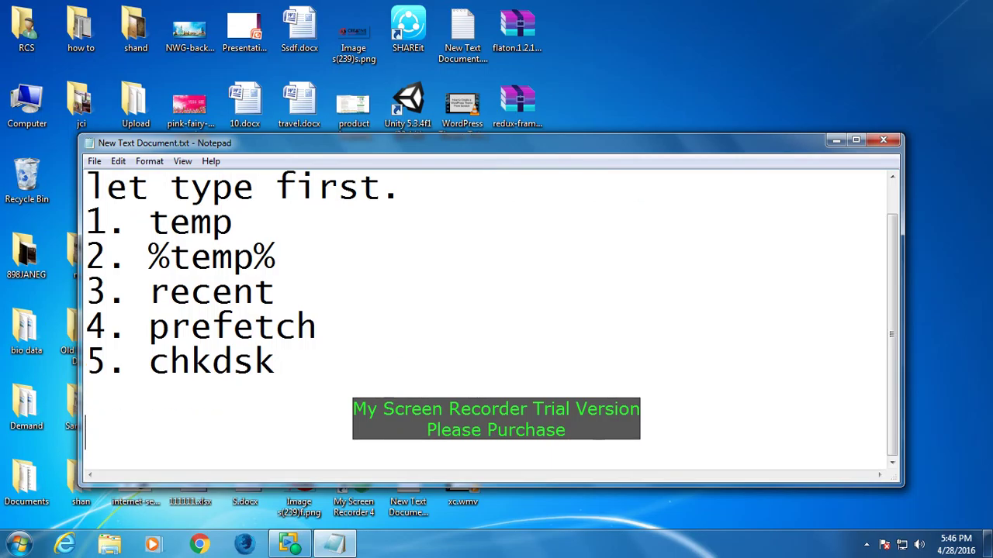
Open the Windows Temp folder by running temp from the Run box, and put its window away to return to the notes.
left_click(19, 544)
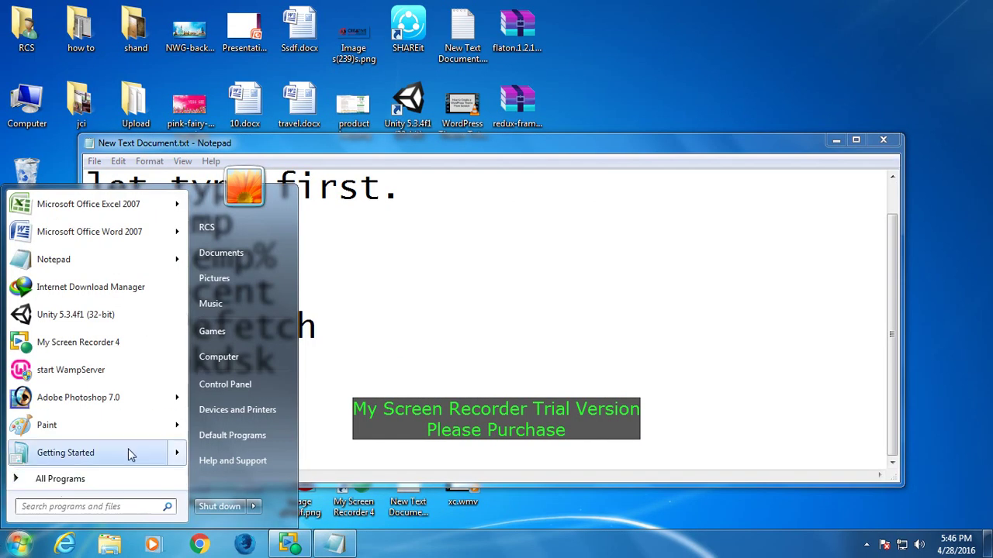
left_click(511, 328)
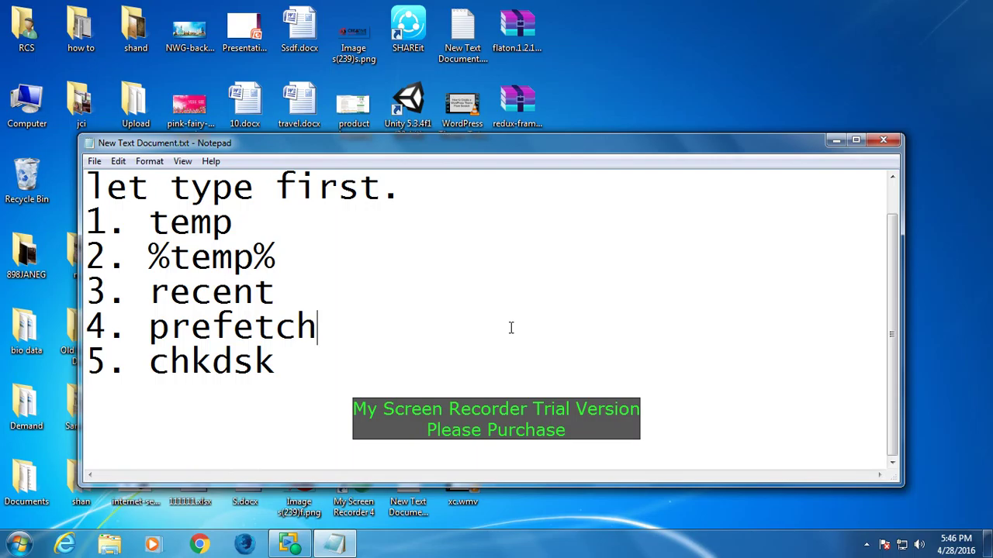
key("super+r")
type("t")
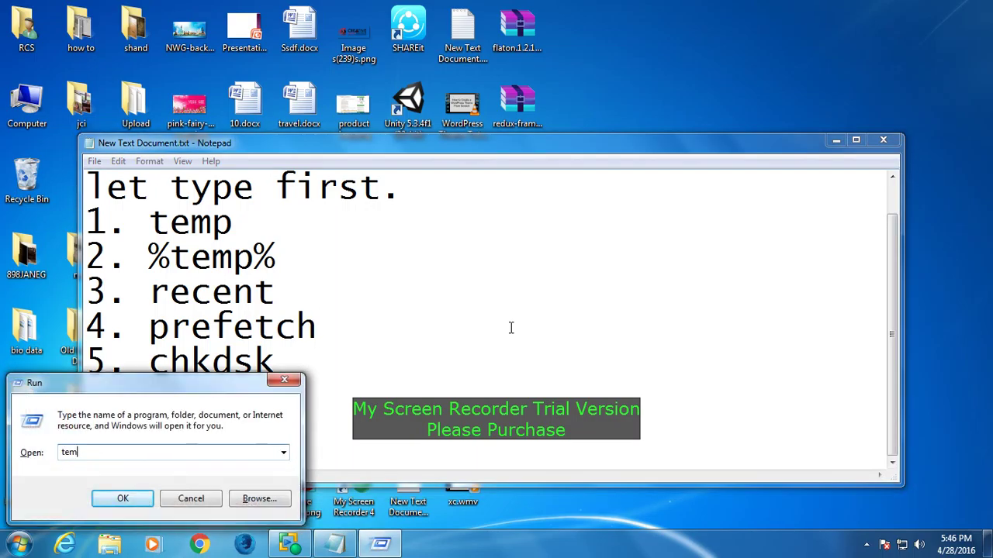
type("emp")
key("Return")
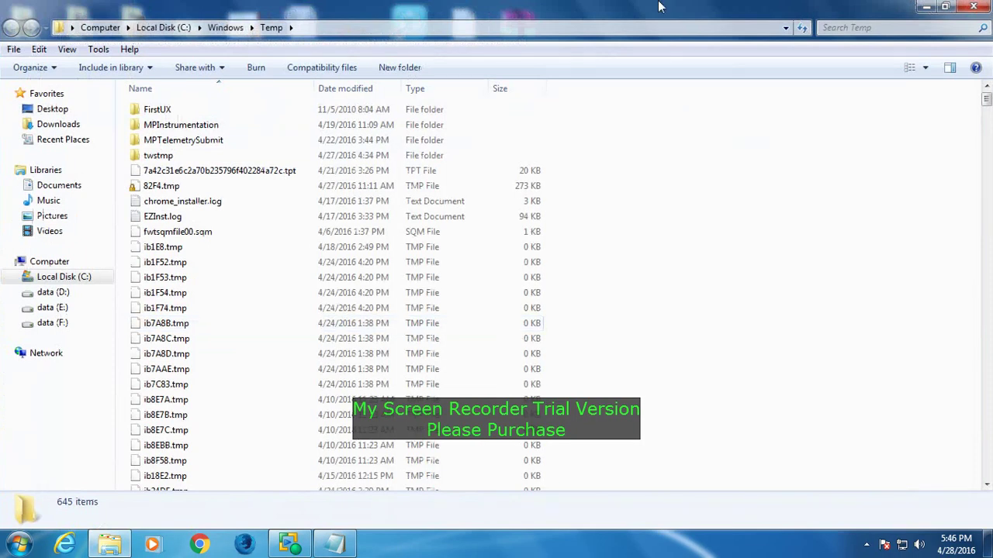
left_click(974, 7)
Write "type temp and press ok then the file will" below the command list.
key("Return")
type("type r")
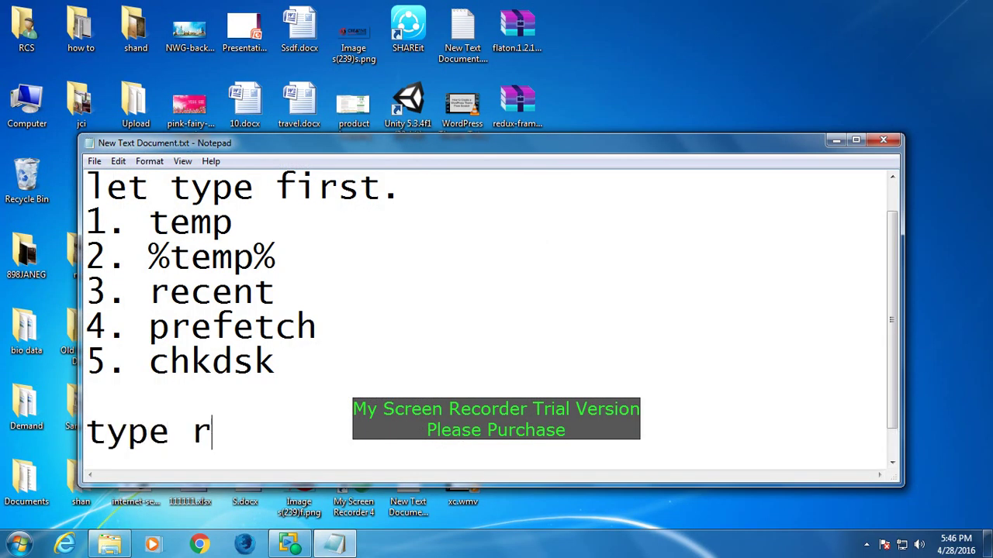
key("BackSpace")
type("tem")
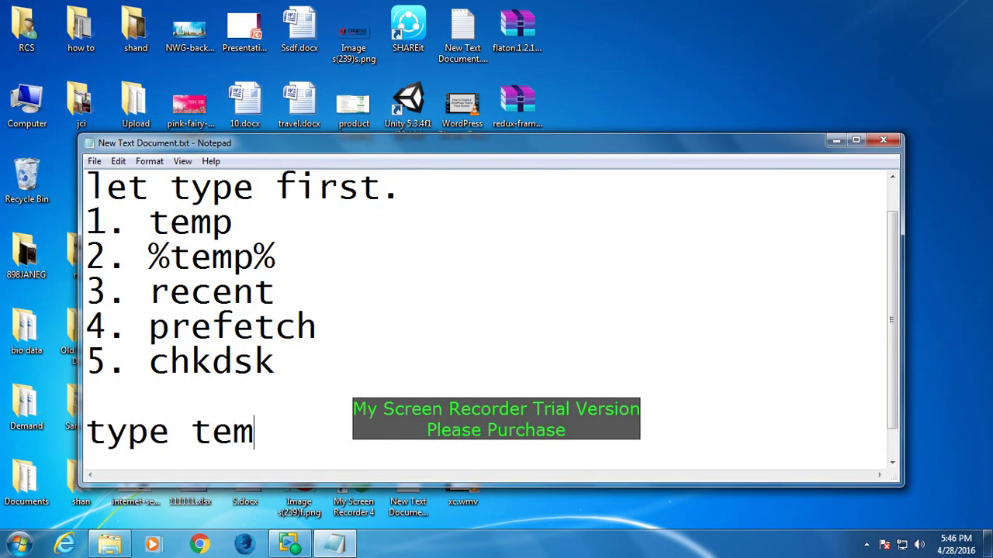
type("p and ")
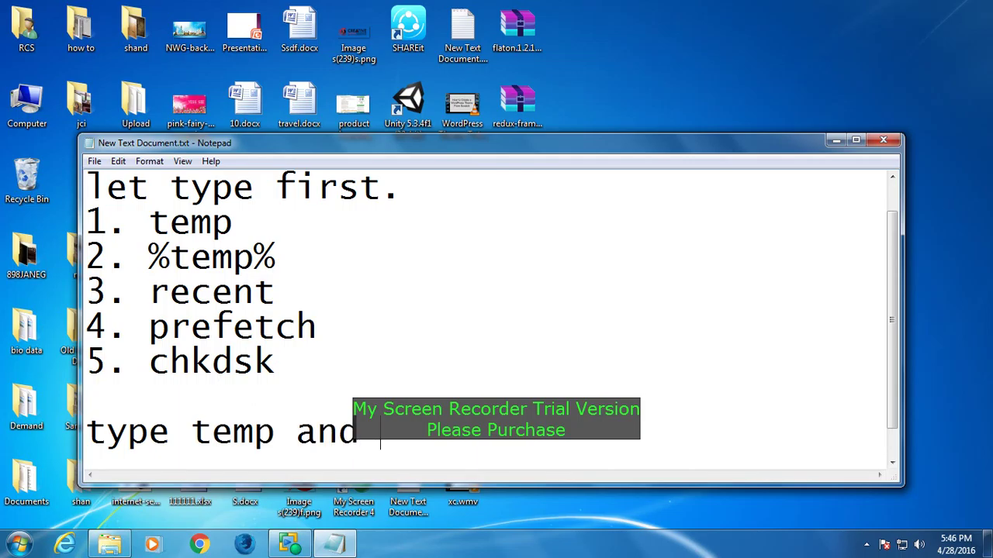
type("press ok then")
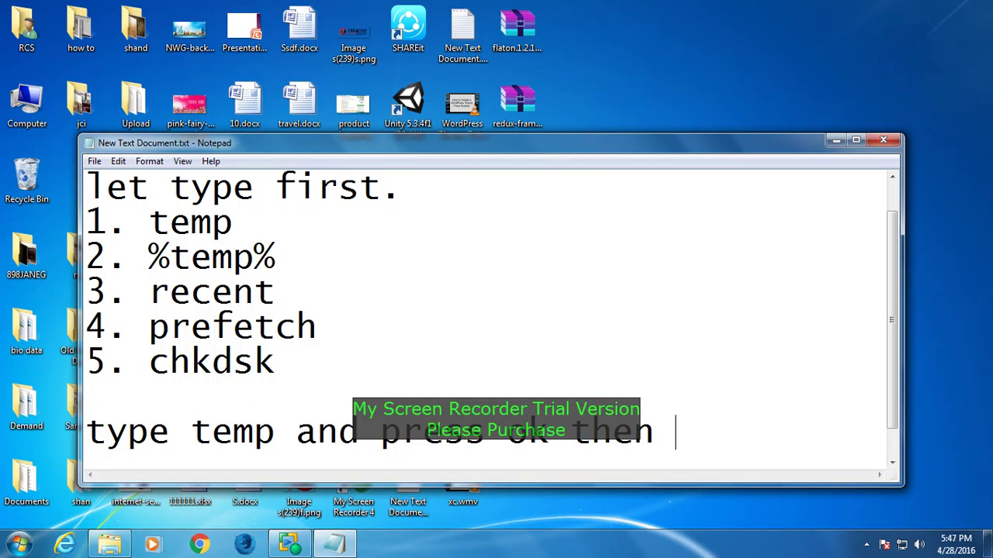
type("the fi")
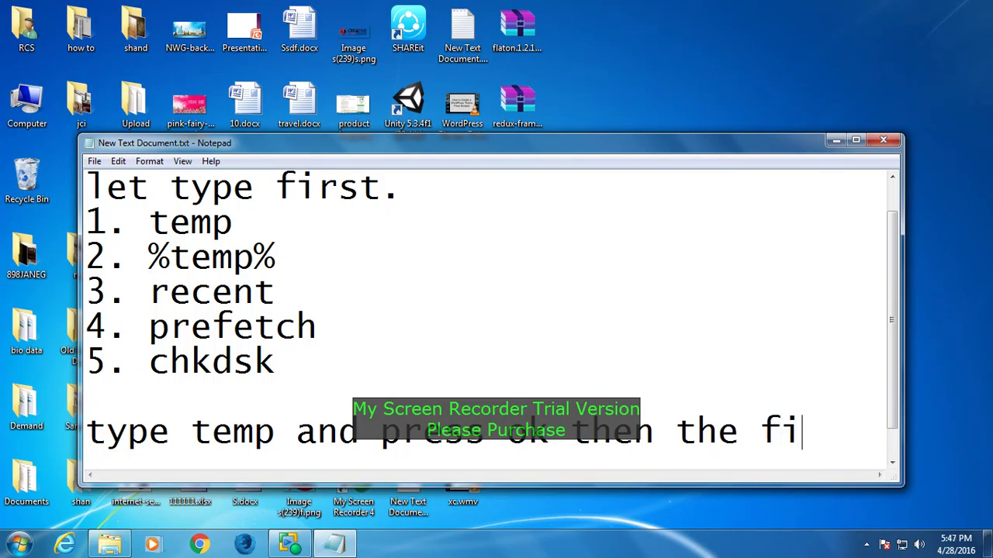
type("le will")
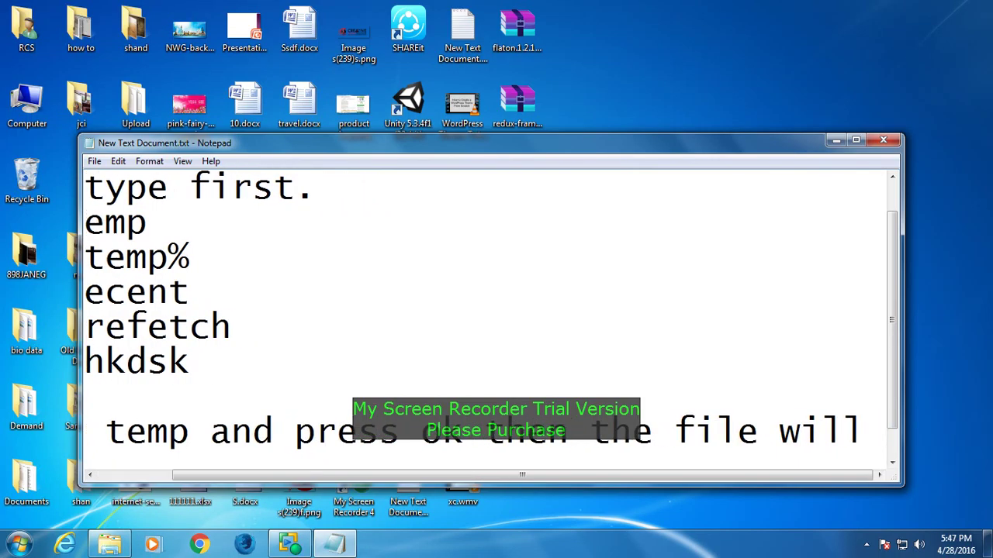
Replace all text in the notes with "open.. then you have to select all".
key("ctrl+a")
key("BackSpace")
type("op")
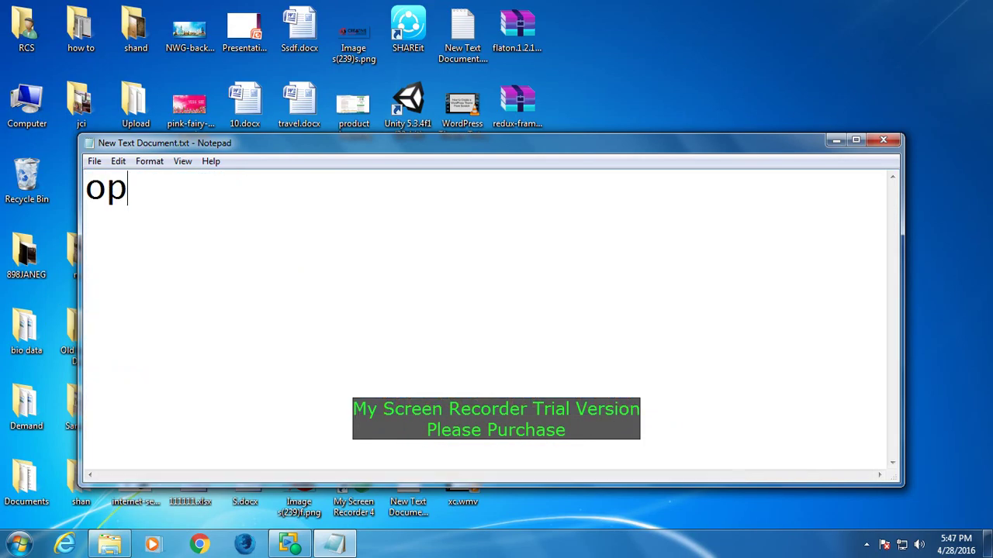
type("en.. then")
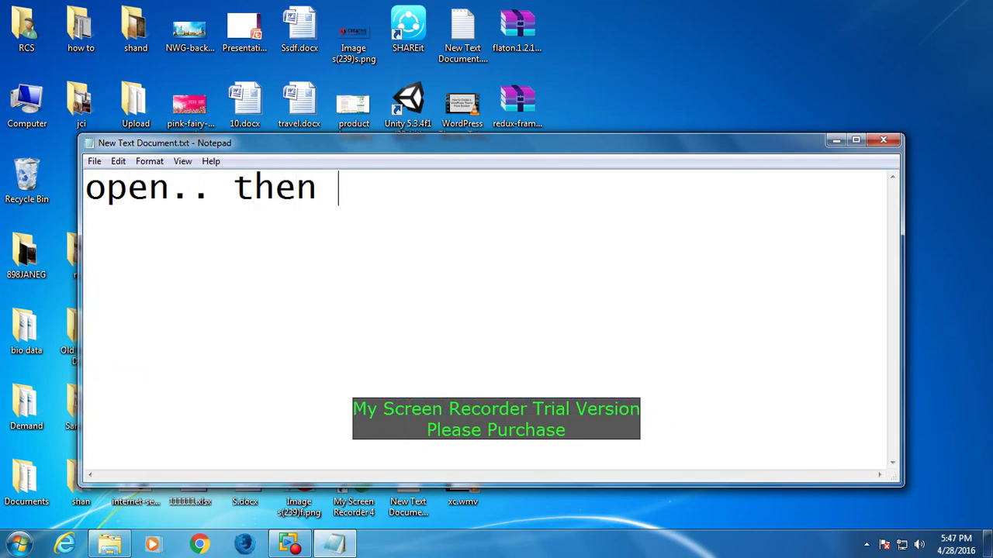
type(" you ha")
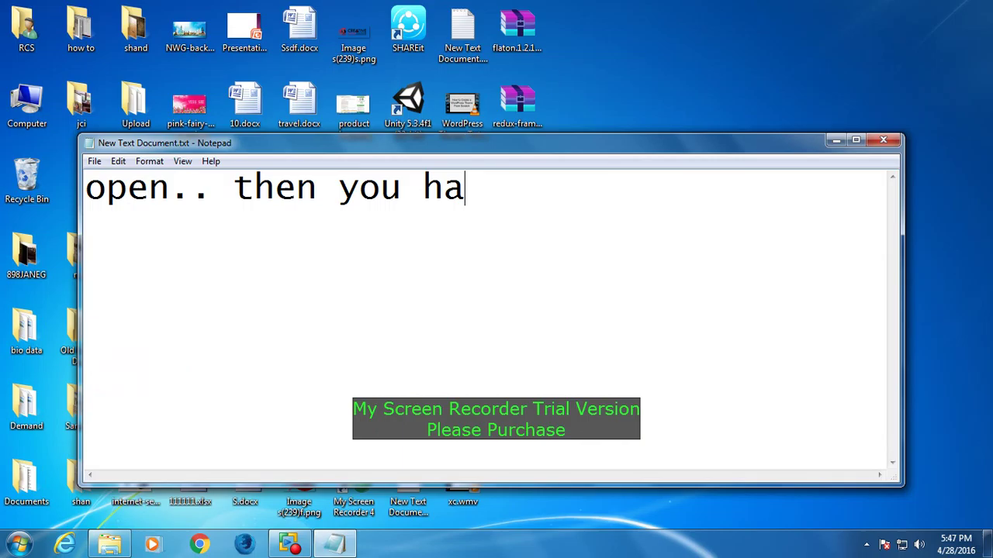
type("ve to sele")
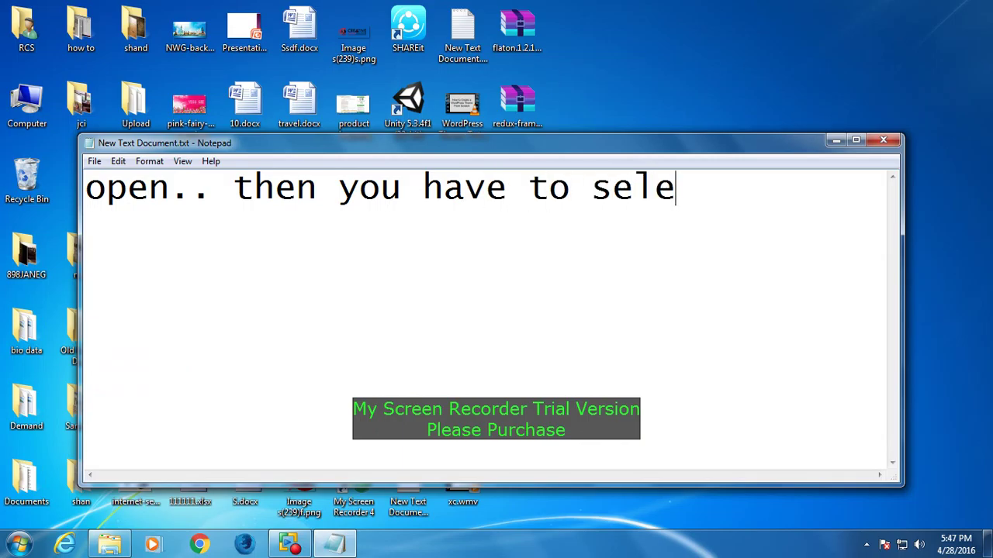
type("ct all")
Continue the notes on a second line with "pressing Alt+a key same time. then".
key("Return")
type("pressing ")
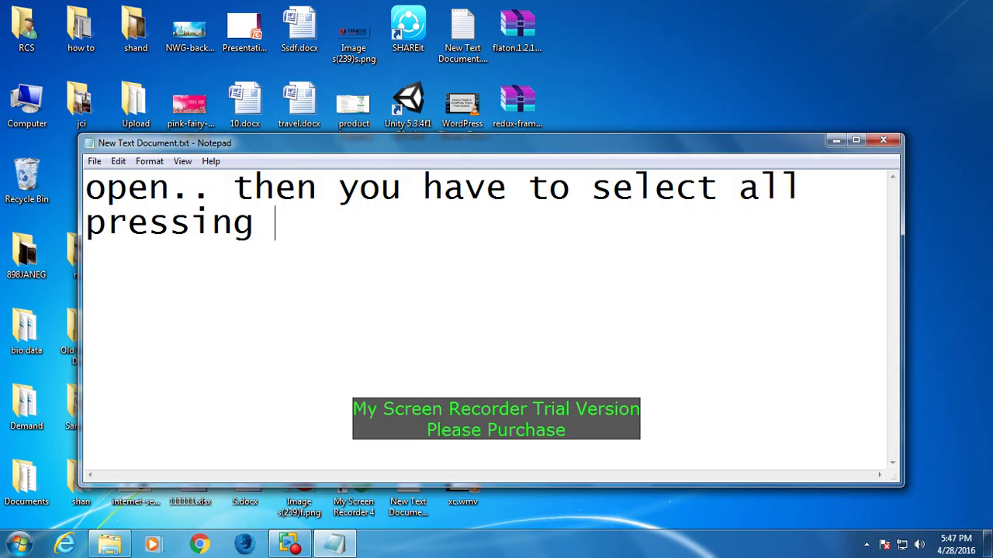
type("Alt")
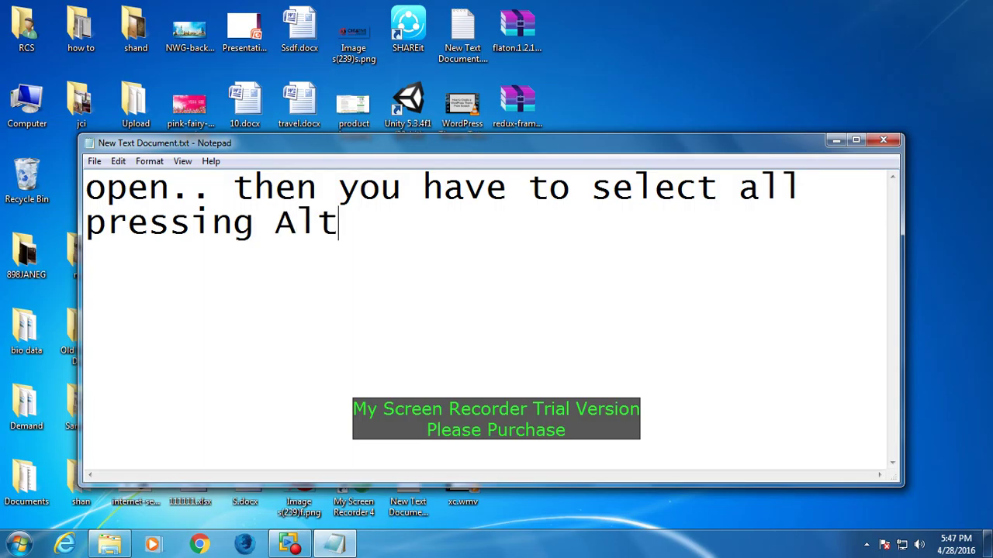
type("+a k")
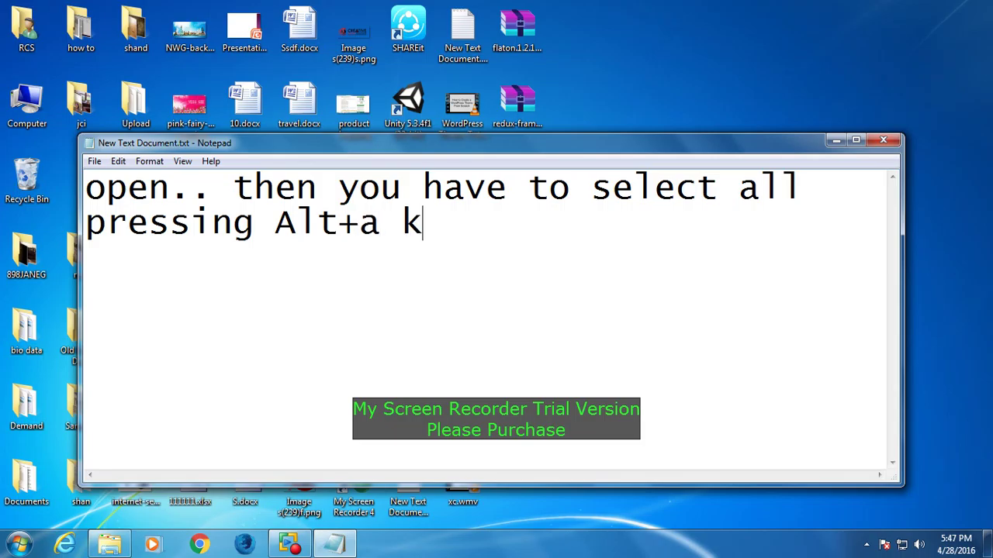
type("ey same ")
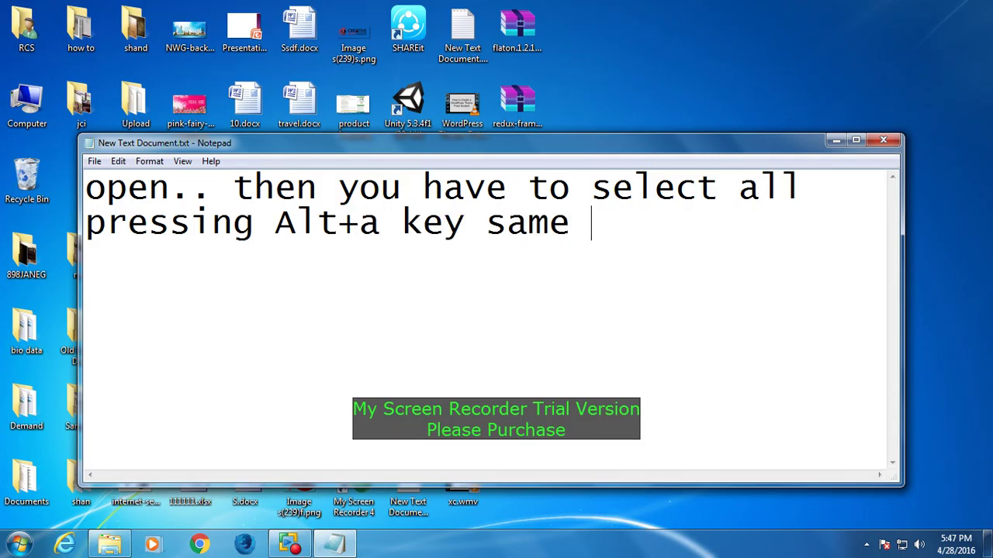
type("time. then")
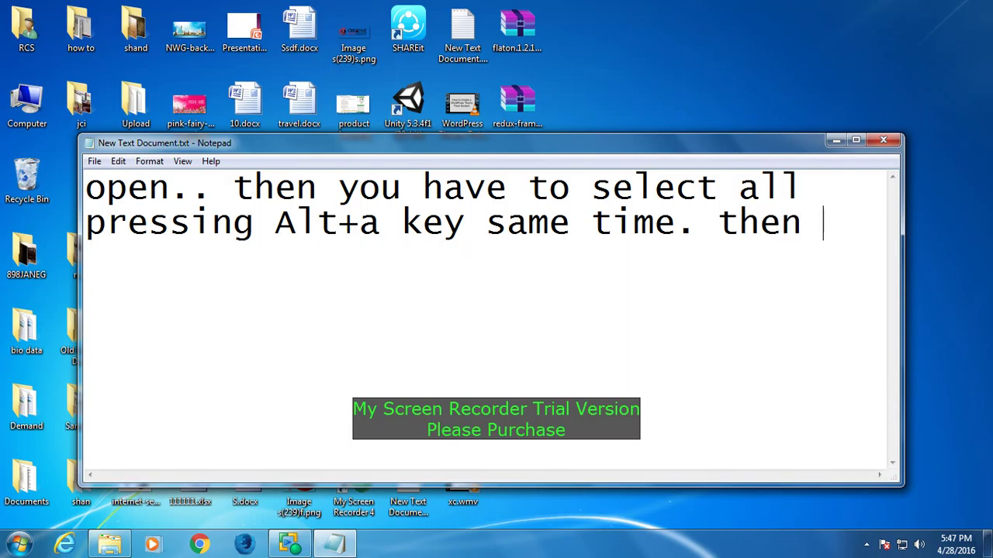
Add a third line to the notes reading "press shift+del key same time..".
key("Return")
type("press shi")
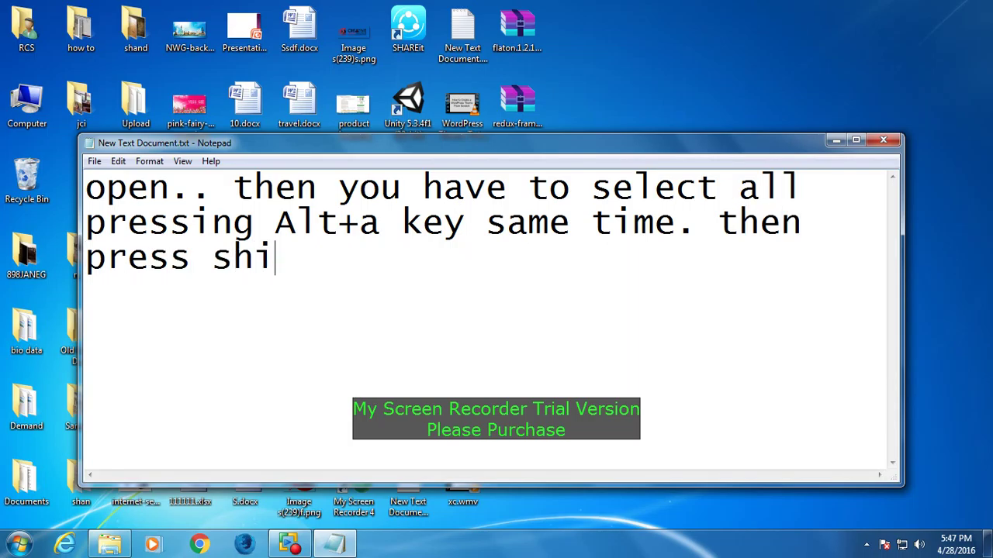
type("ft+del key")
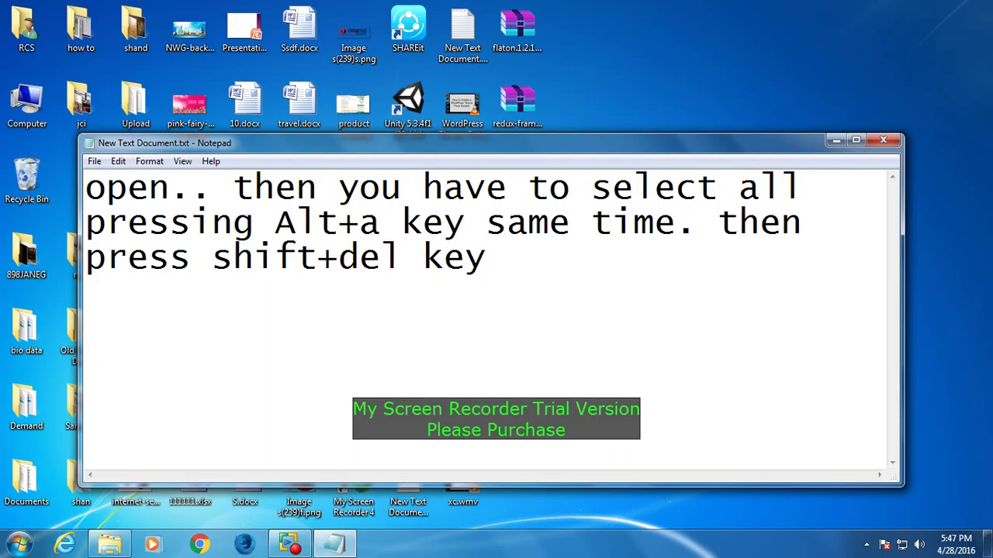
type(" same time..")
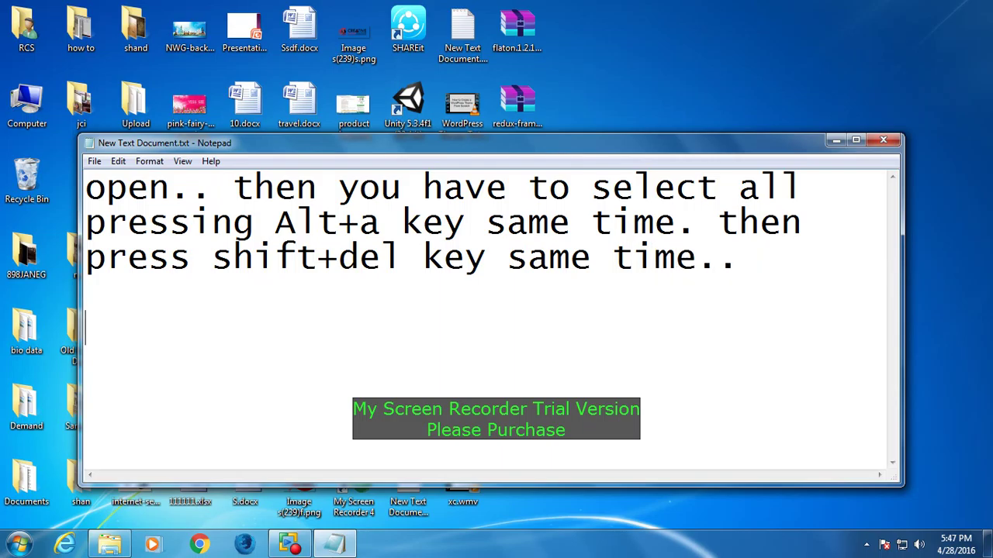
Leave one blank line and begin a new instruction with "now again open runbox type".
key("Return")
key("Return")
type("now ")
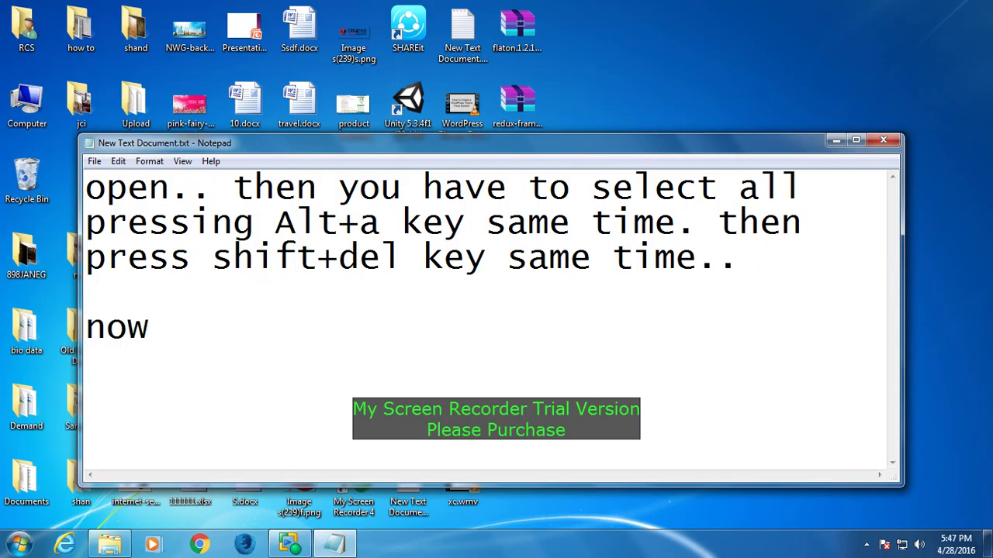
type("agia")
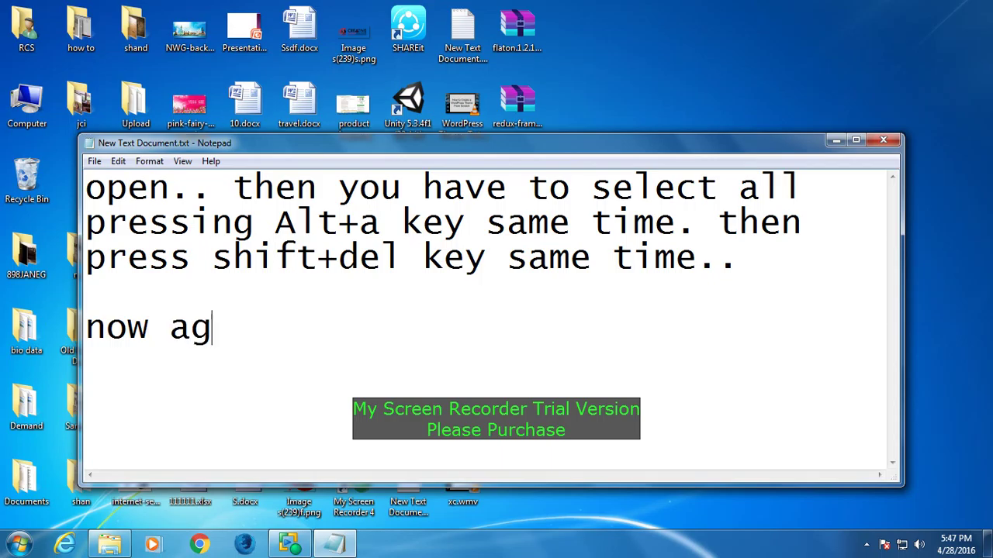
key("BackSpace")
key("BackSpace")
type("ain o")
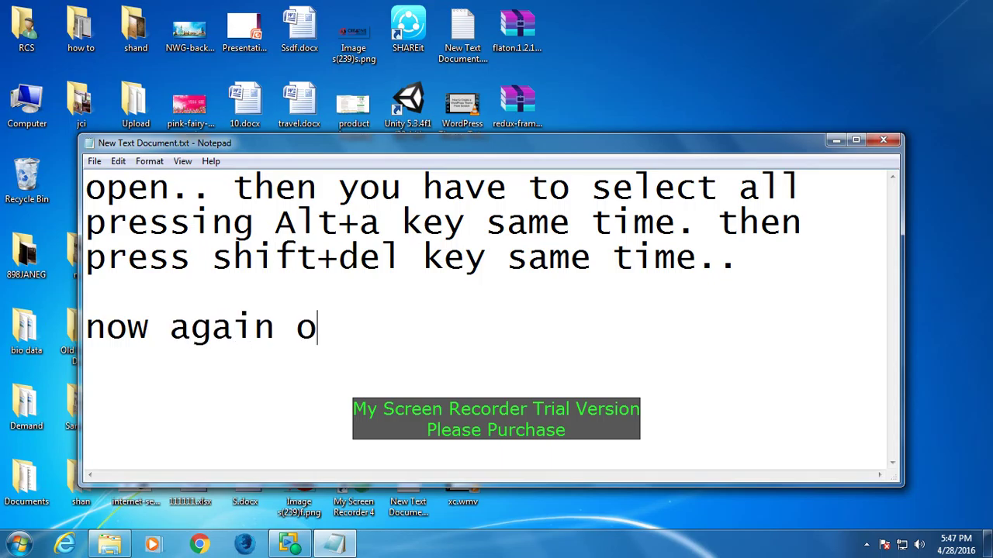
type("pen runbo")
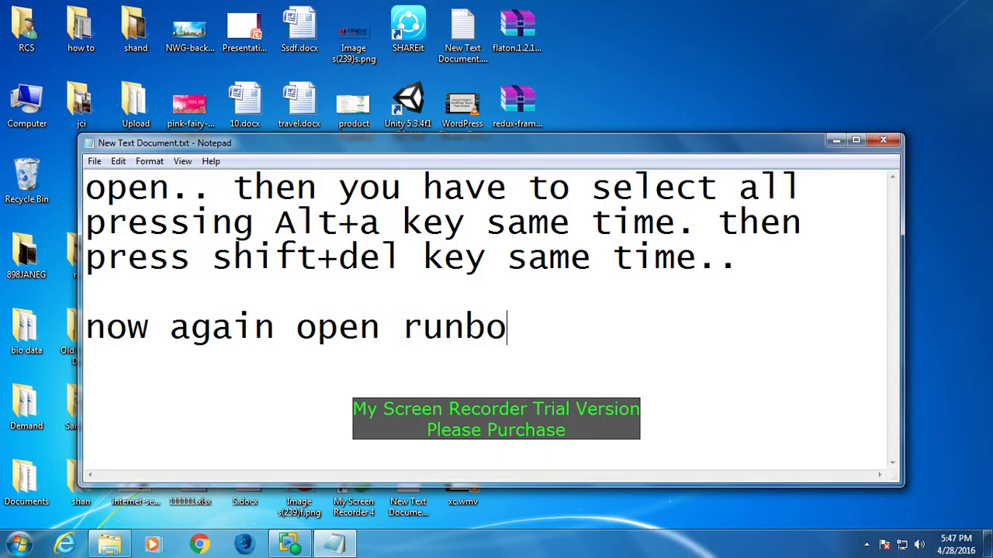
type("x type ")
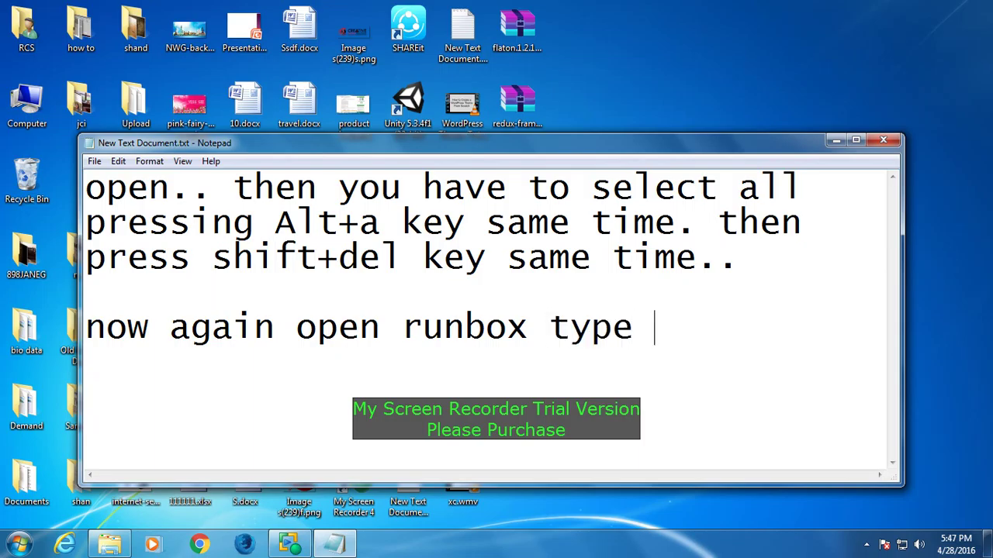
Finish the instruction with "2nd one" and put "%temp%" on the line below it.
type("2nd ")
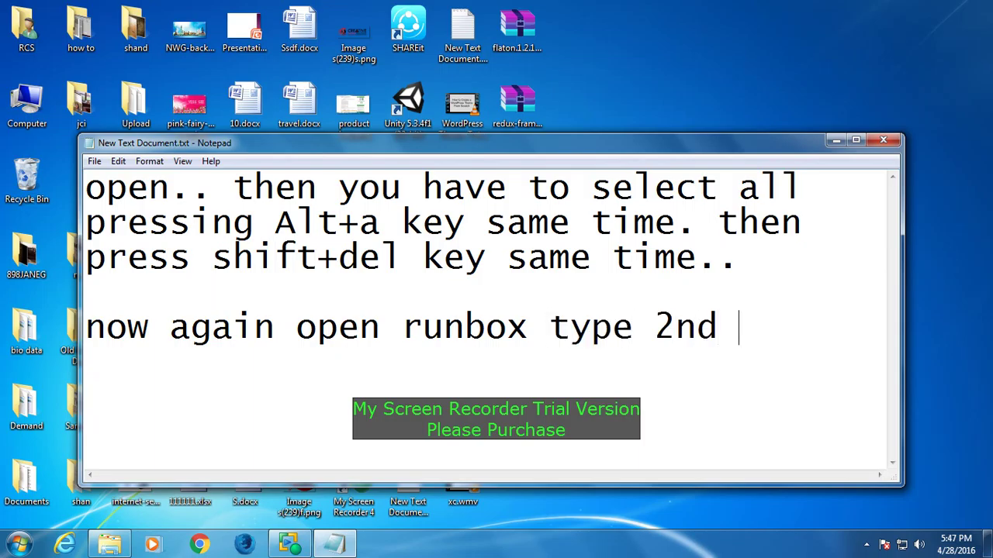
type("one")
key("BackSpace")
type("e ")
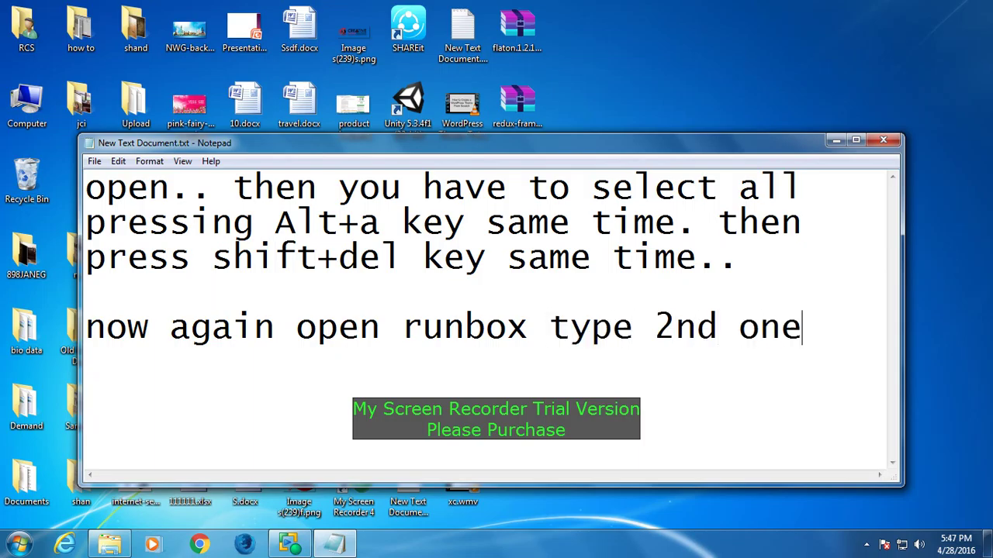
type("%tem")
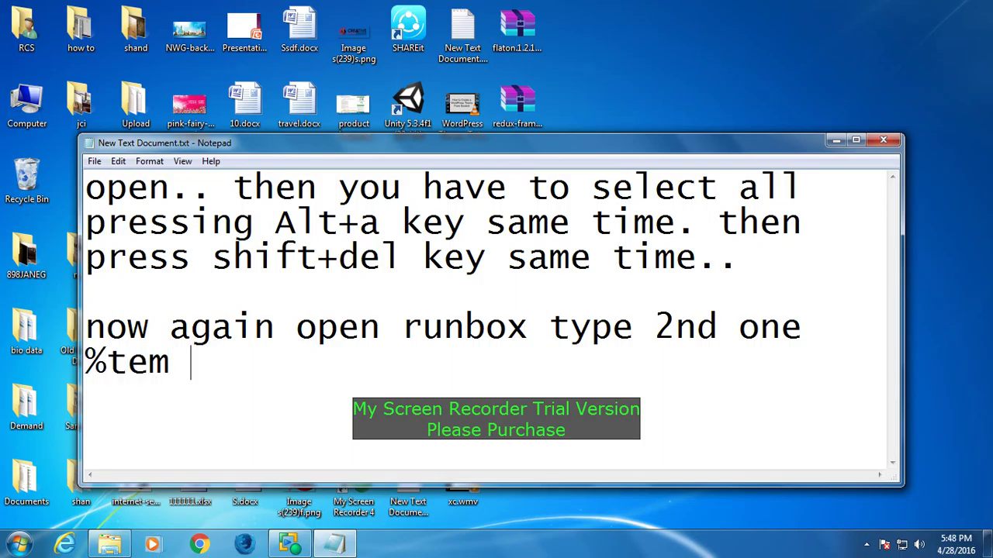
type("p%")
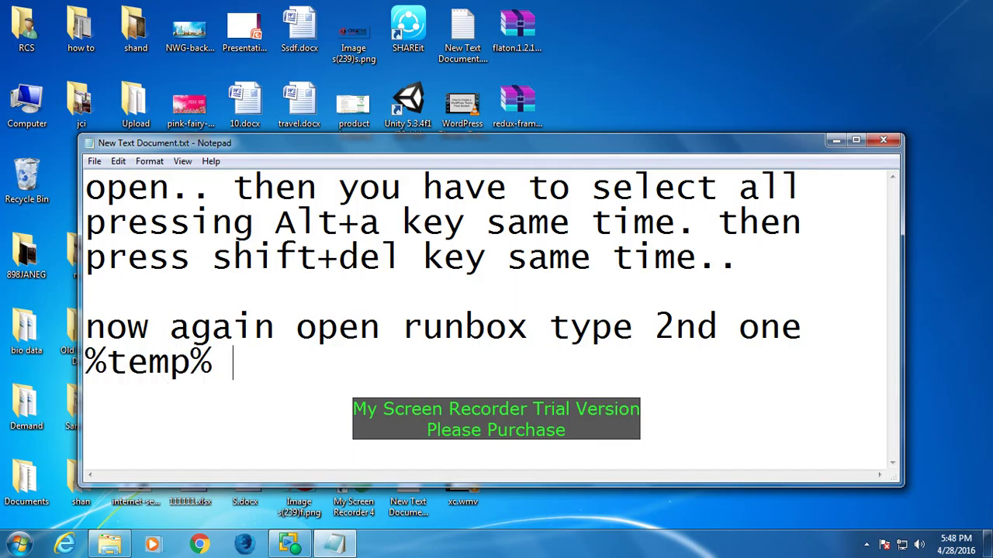
Close the Temp folder window and minimize the notes to show the desktop.
key("super+d")
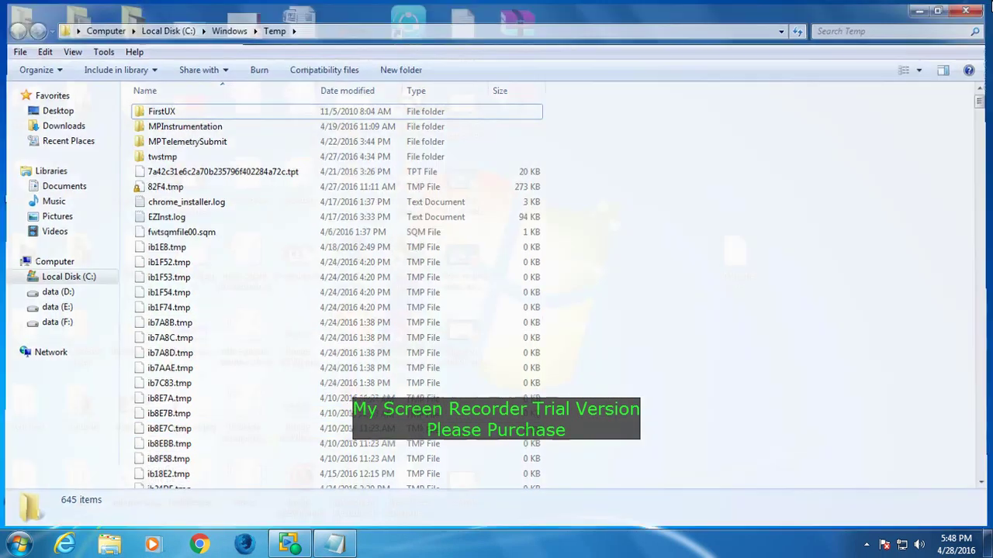
key("super+d")
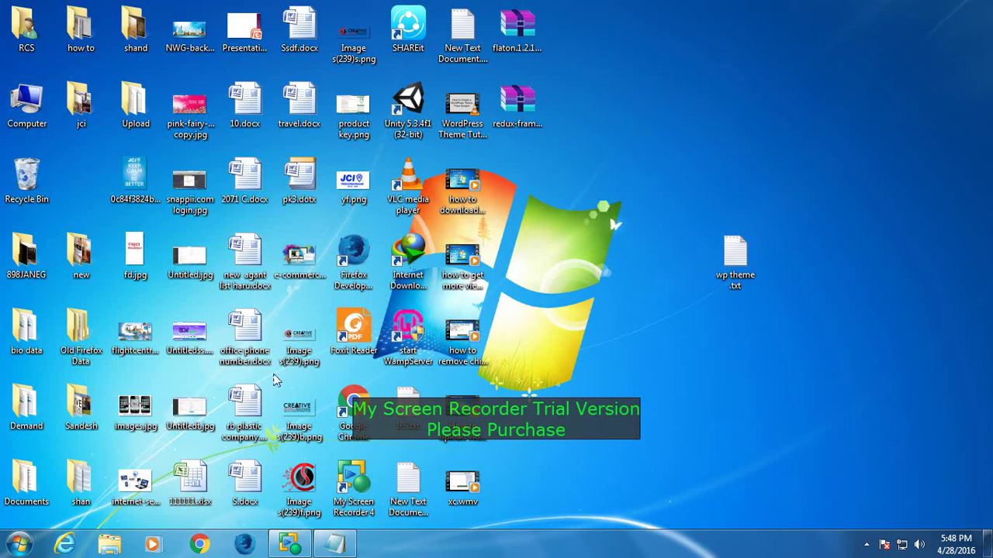
Run "temp", delete everything in the Windows Temp folder with administrator permission for all items, and close the folder.
key("super+r")
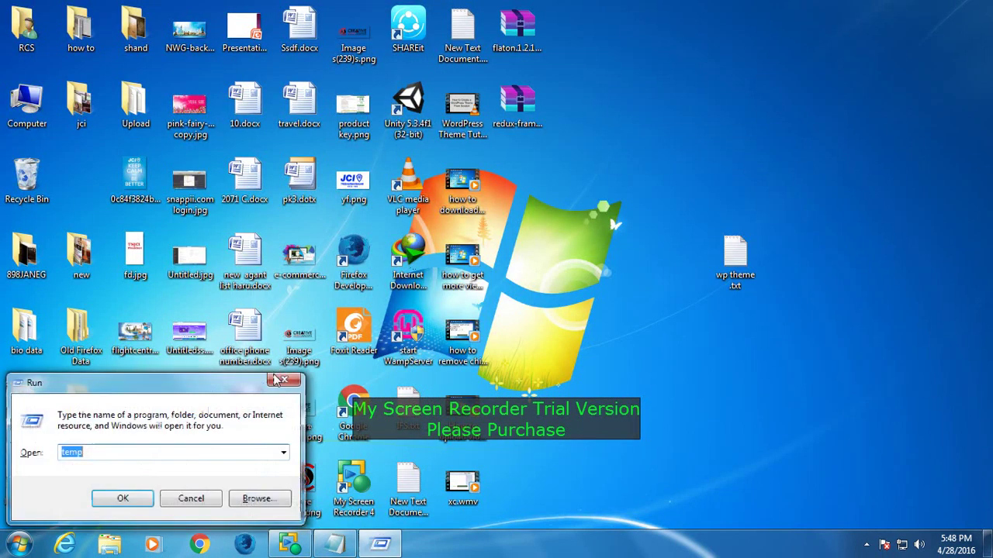
key("Return")
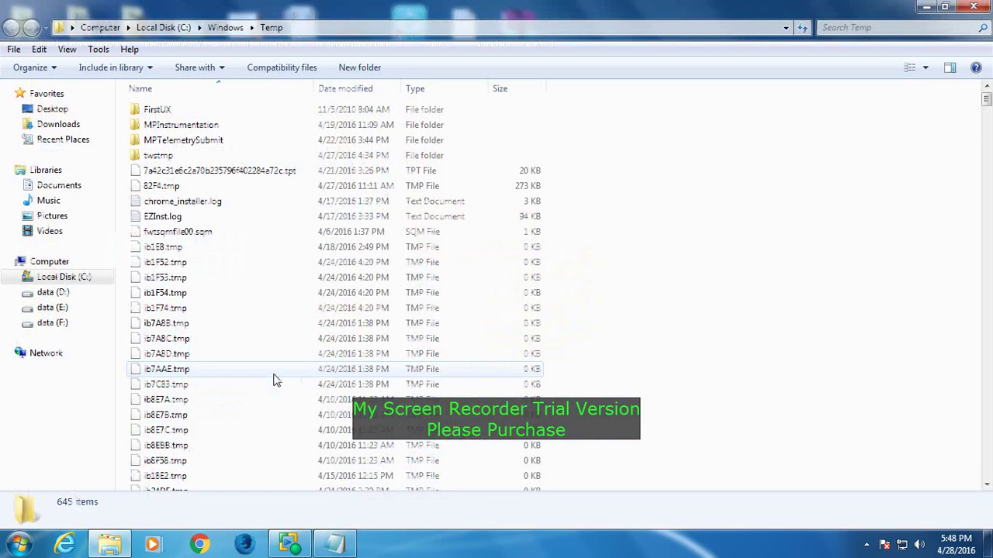
key("ctrl+a")
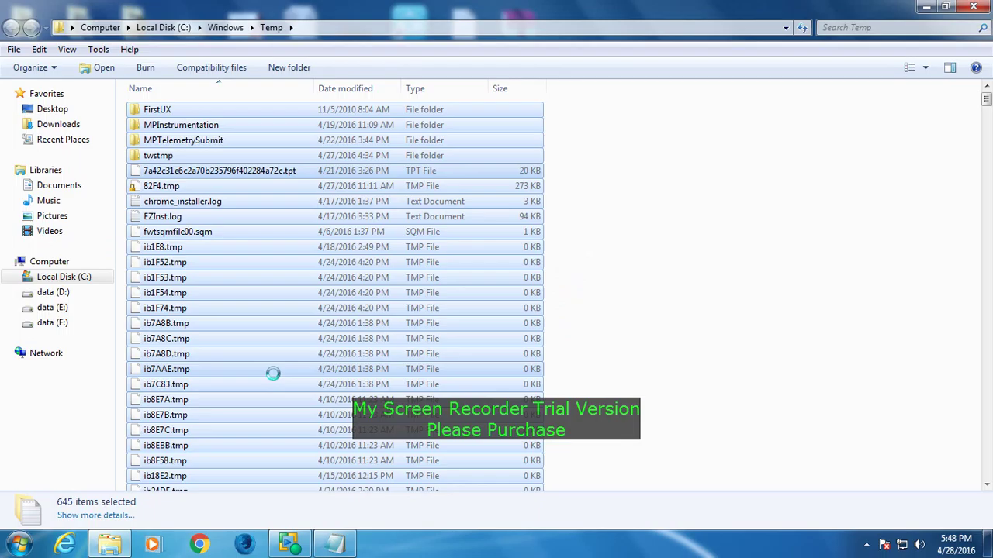
key("Delete")
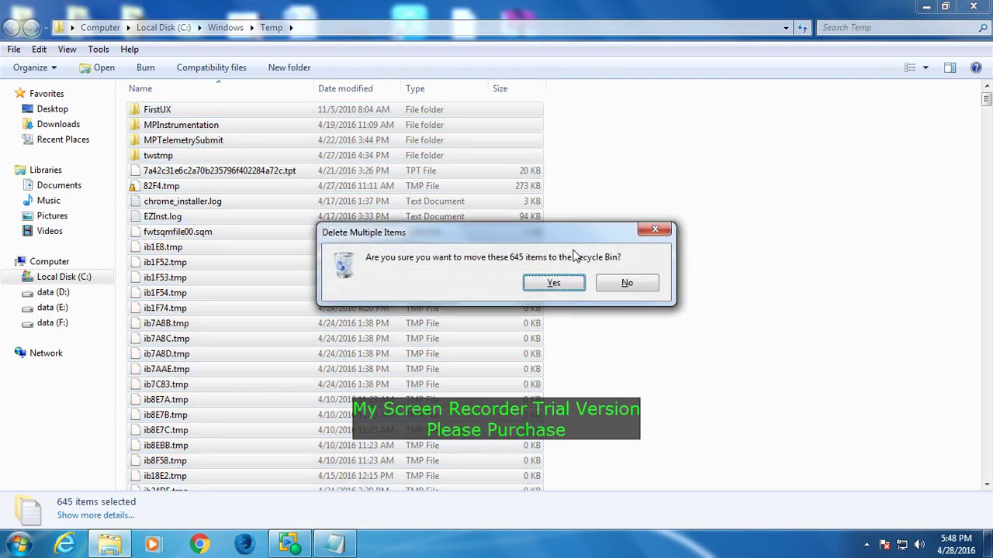
left_click(570, 291)
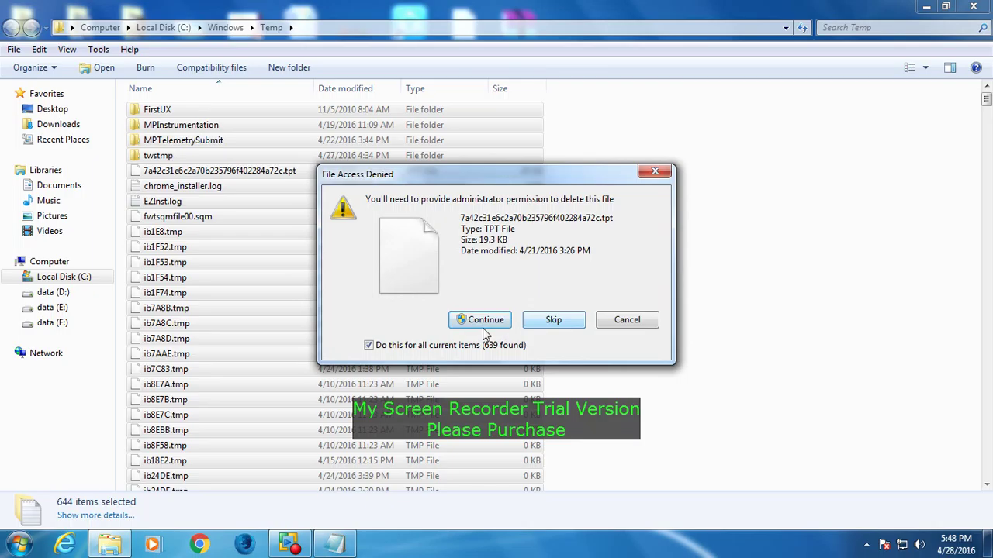
left_click(484, 321)
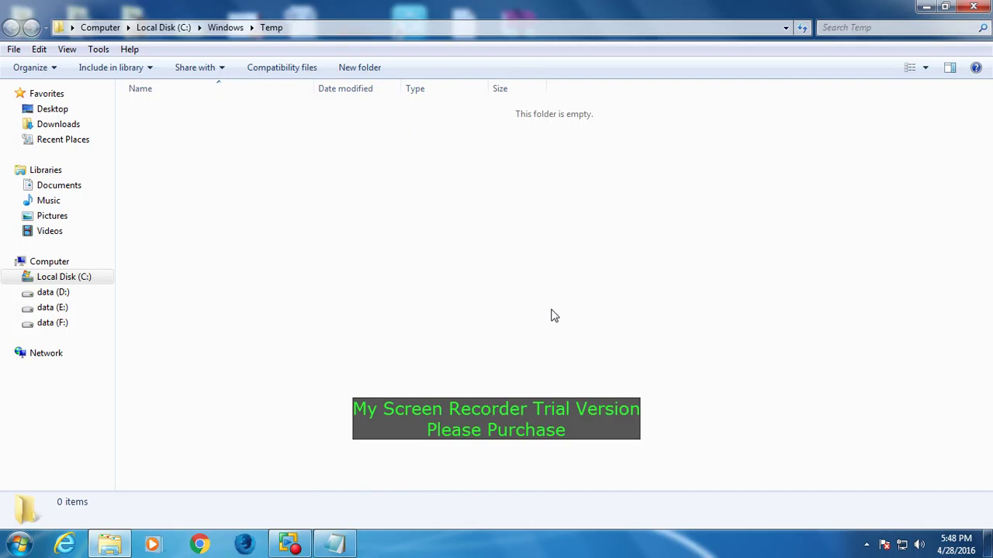
left_click(973, 7)
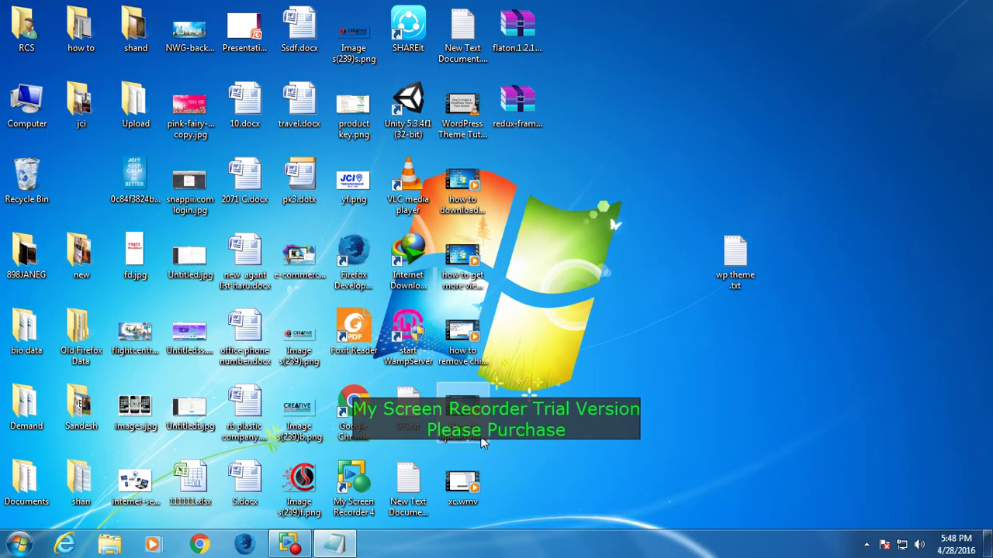
Run "%temp%", send everything in the user's Temp folder to the Recycle Bin, and close the folder.
key("super+r")
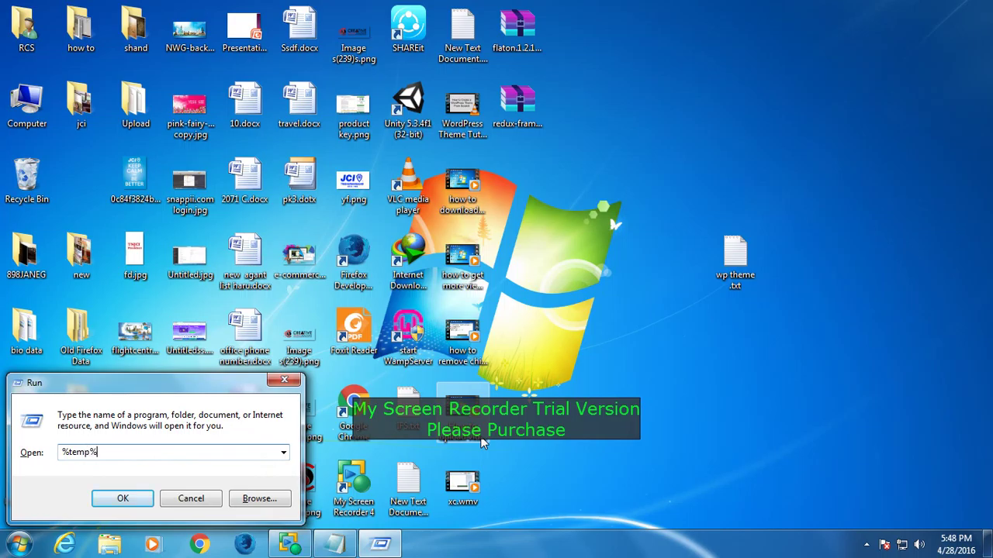
type("%temp%")
key("Return")
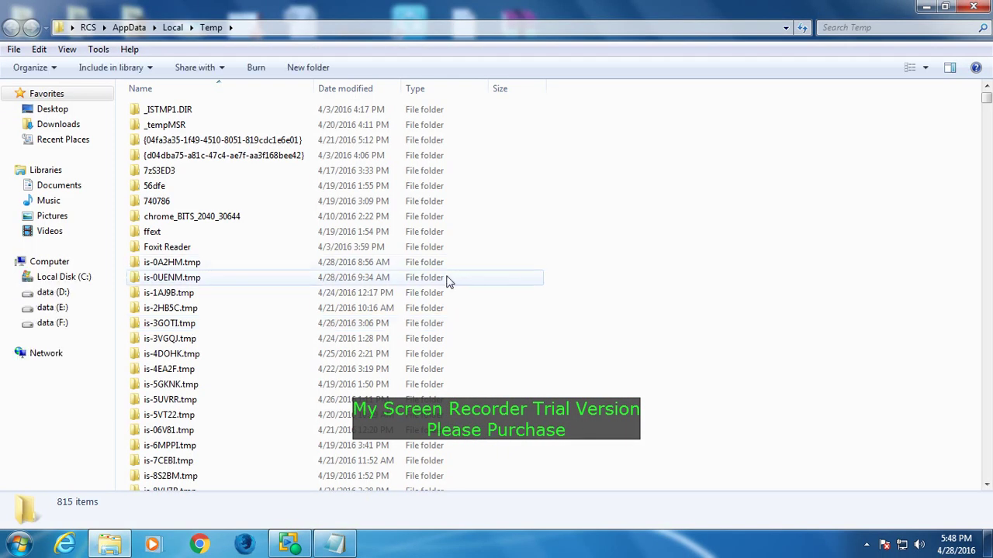
key("ctrl+a")
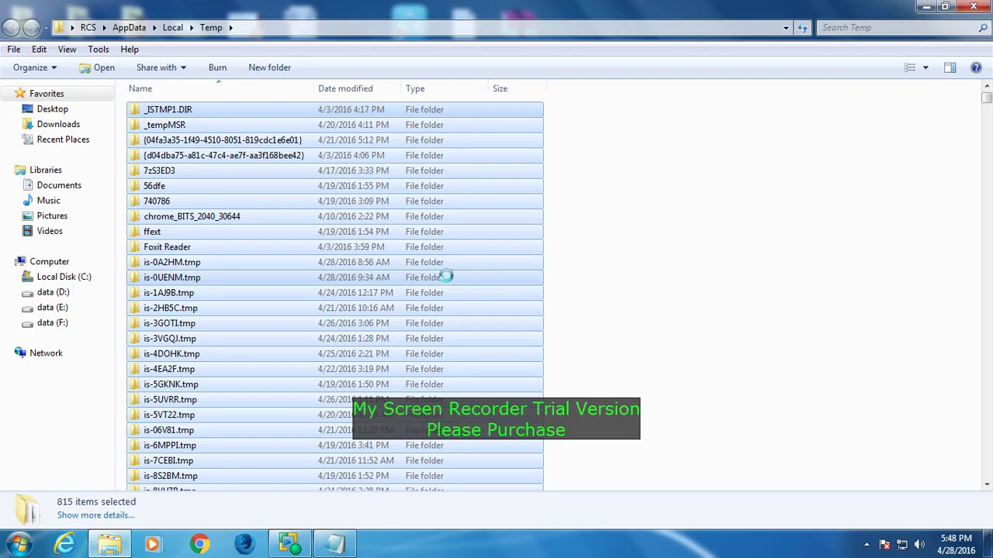
key("Delete")
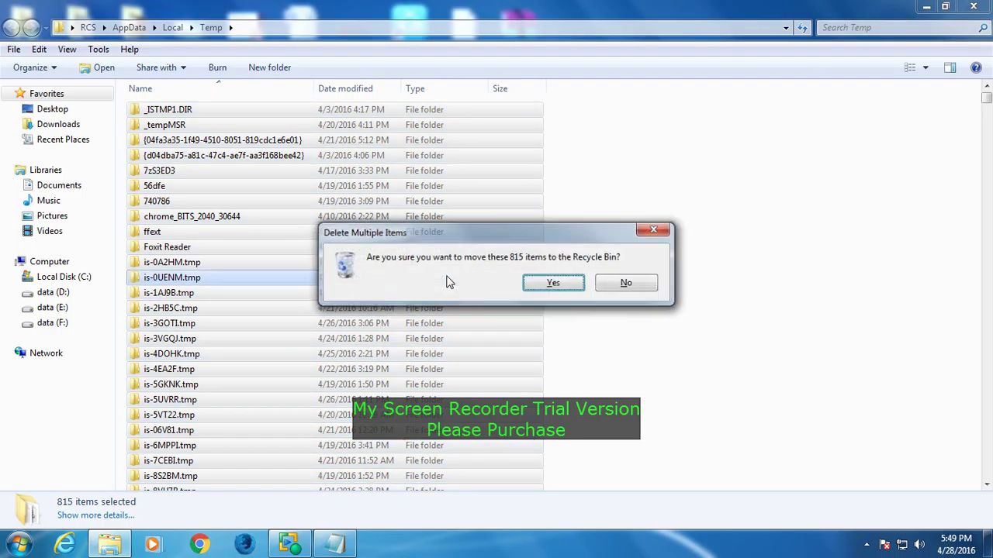
key("Return")
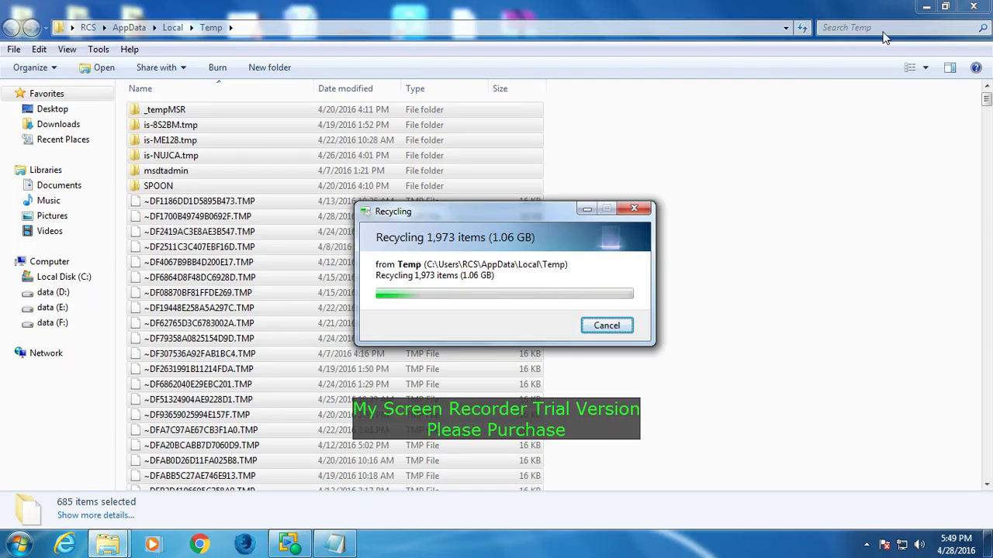
left_click(583, 211)
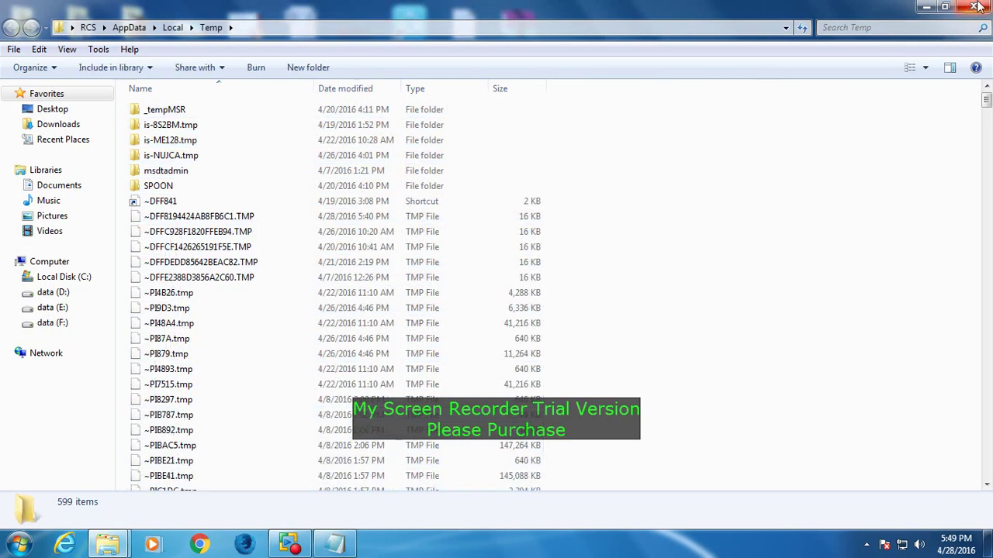
left_click(974, 7)
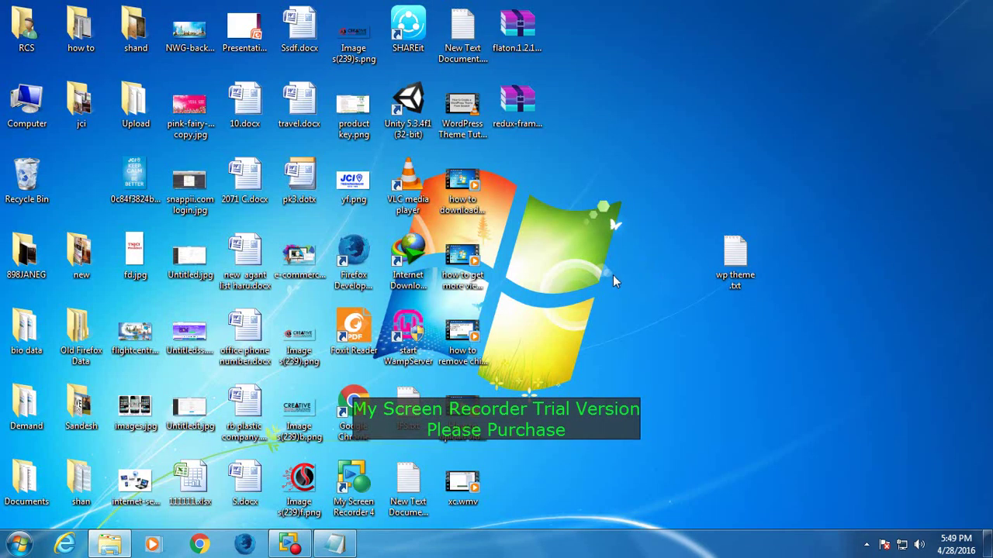
Open the Recent folder with the Run command "recent".
key("super+r")
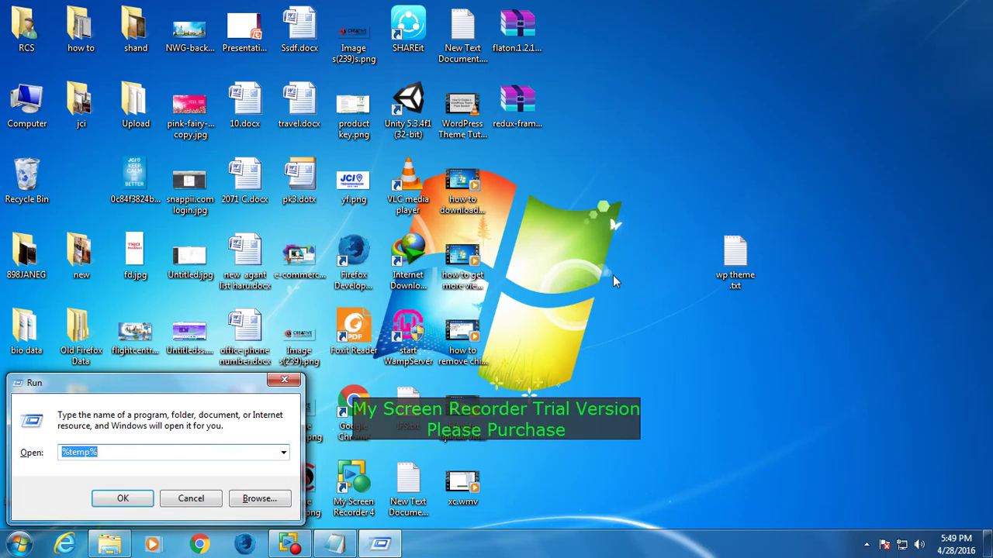
type("recent")
key("Return")
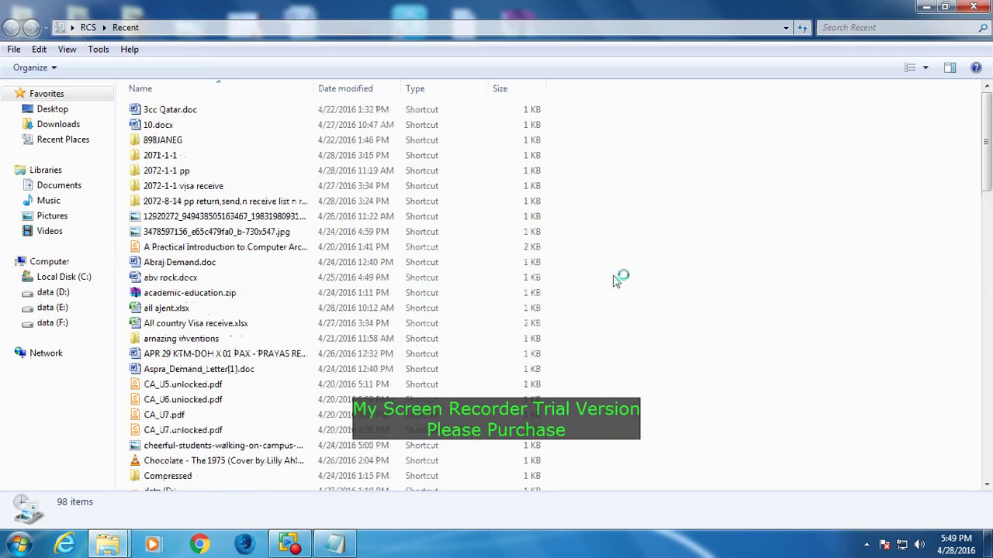
left_click(205, 248)
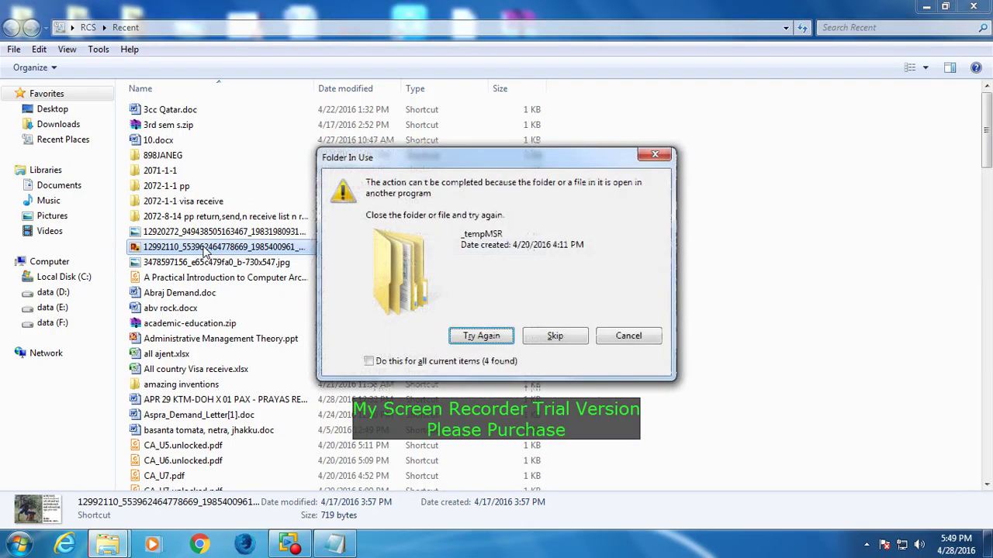
Skip all in-use and missing items in the pending Temp folder deletion and clear its remaining prompts.
left_click(431, 361)
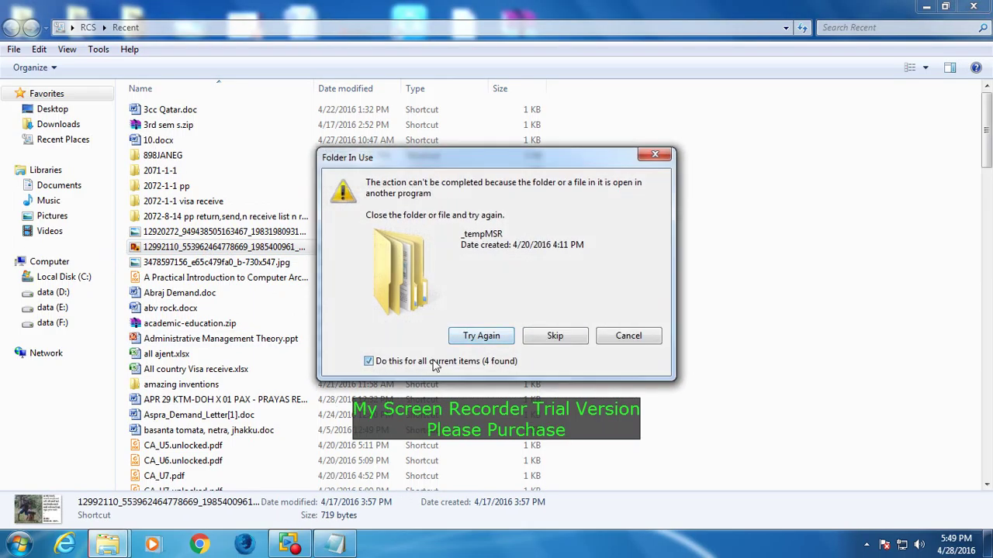
left_click(566, 343)
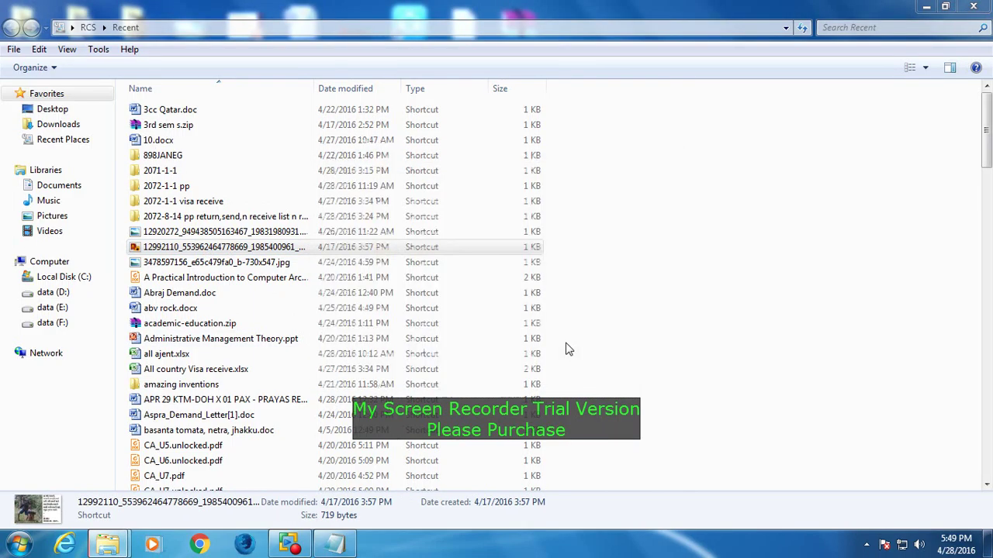
left_click(369, 361)
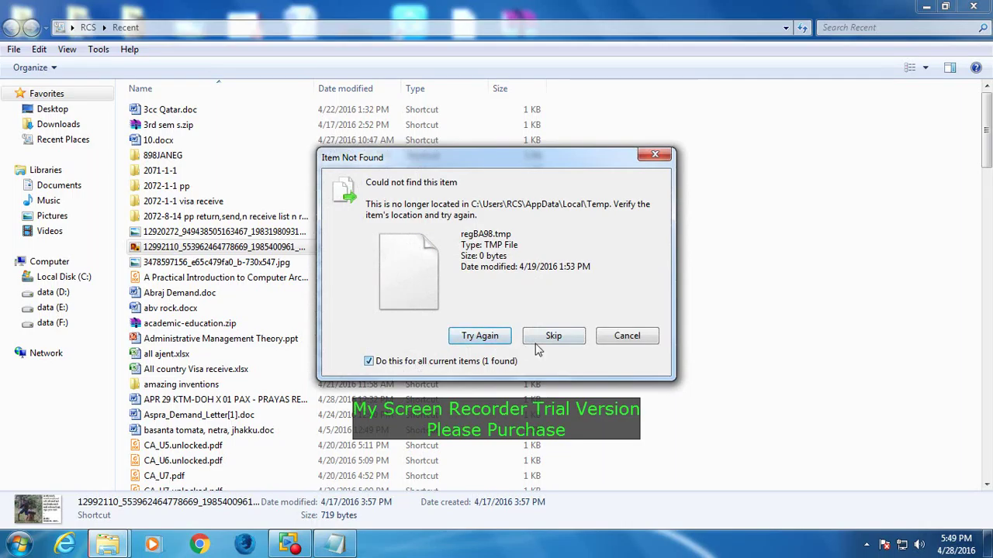
left_click(553, 335)
left_click(477, 321)
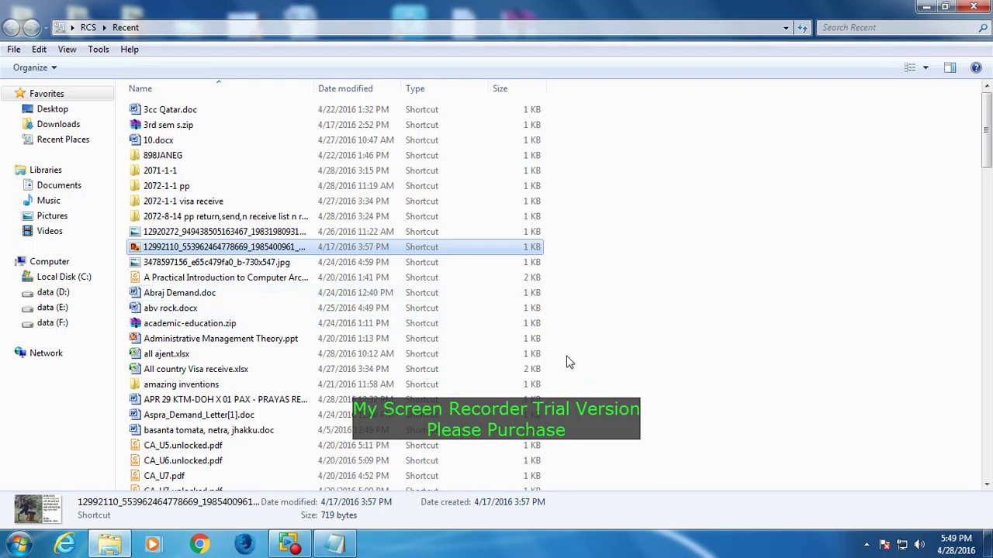
Delete all the shortcuts in the Recent folder and close the folder.
double_click(294, 264)
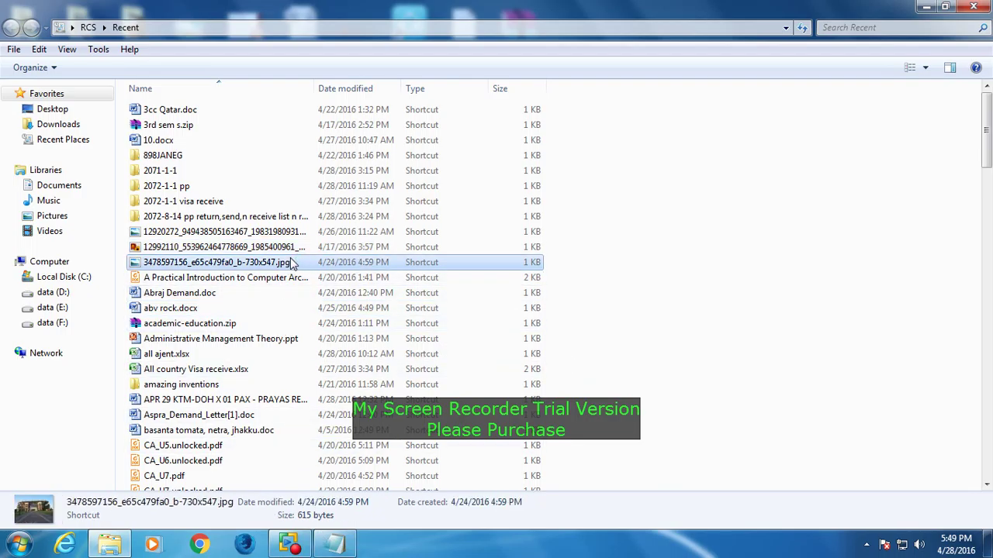
key("ctrl+a")
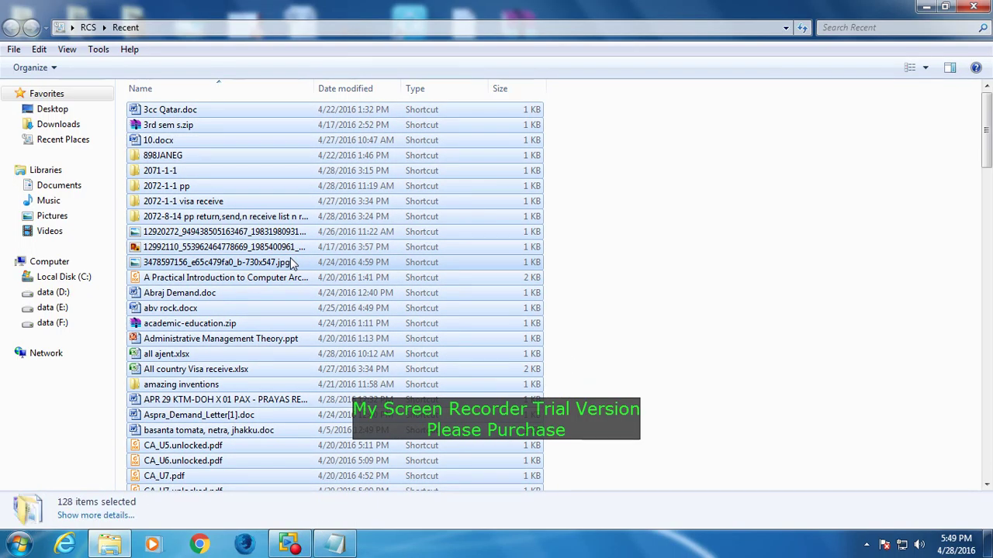
key("Delete")
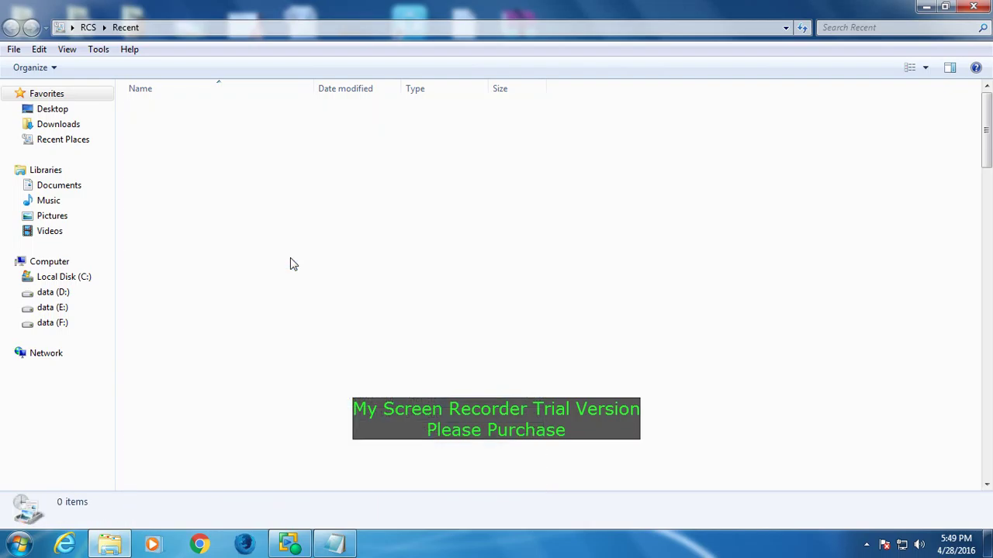
left_click(974, 6)
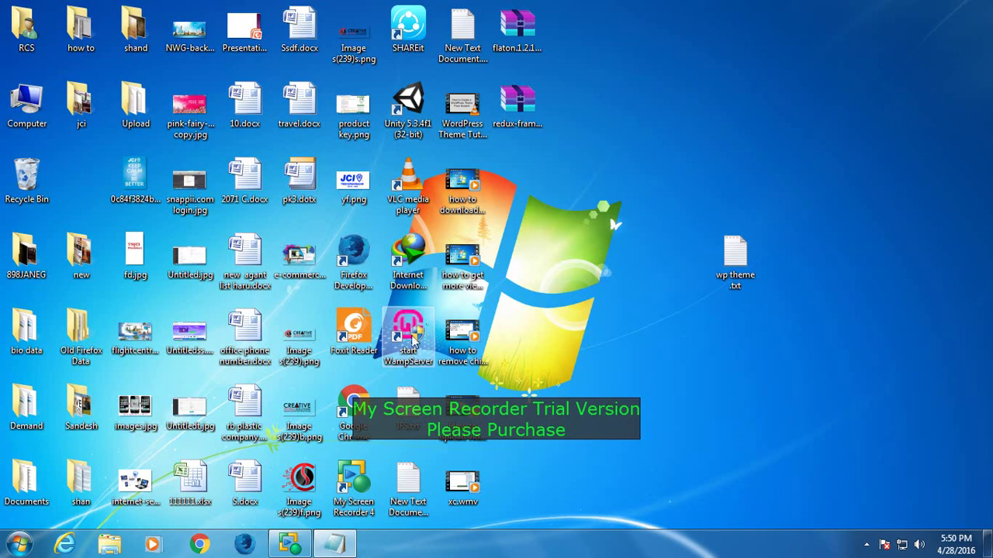
Open the Prefetch folder with the Run command "prefetch", granting permanent access to it.
key("super+r")
type("p")
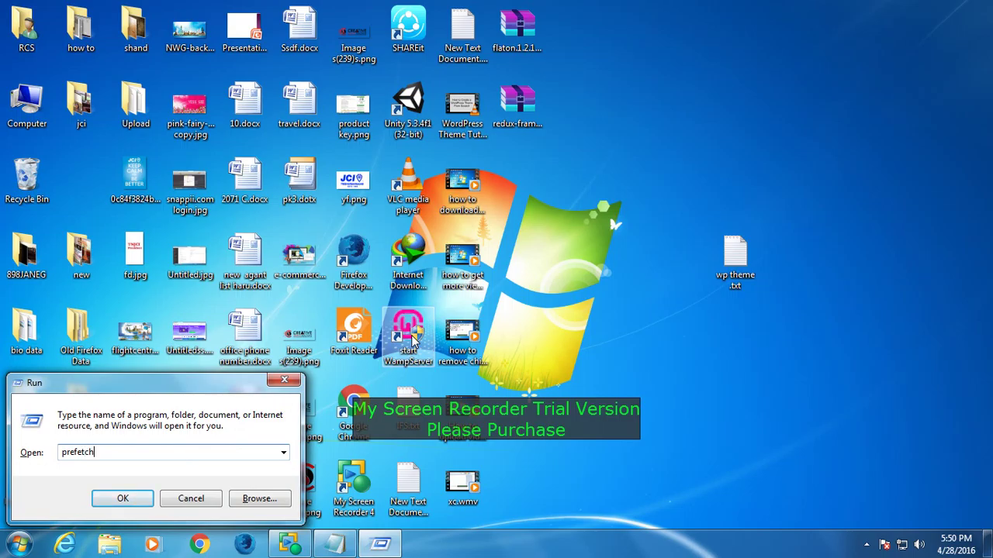
key("Return")
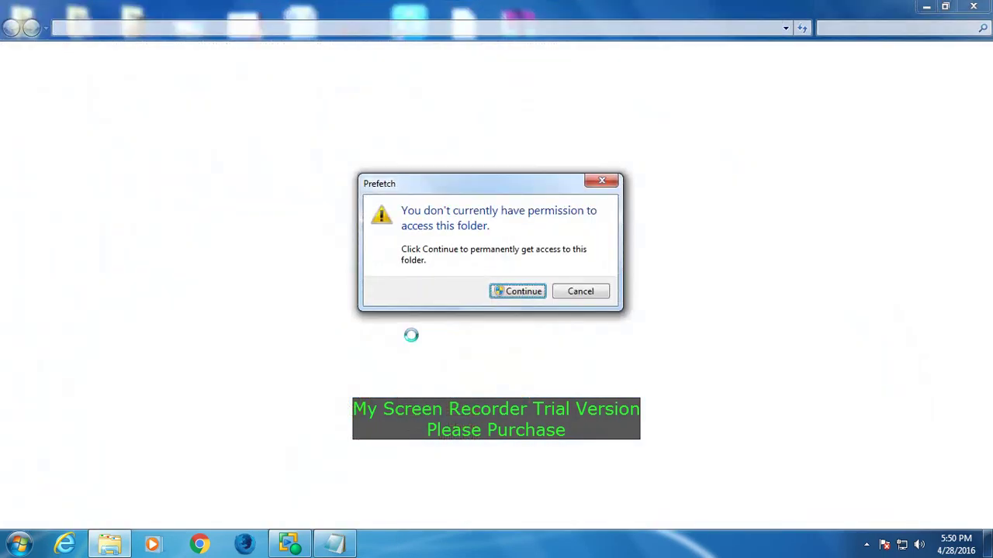
key("Return")
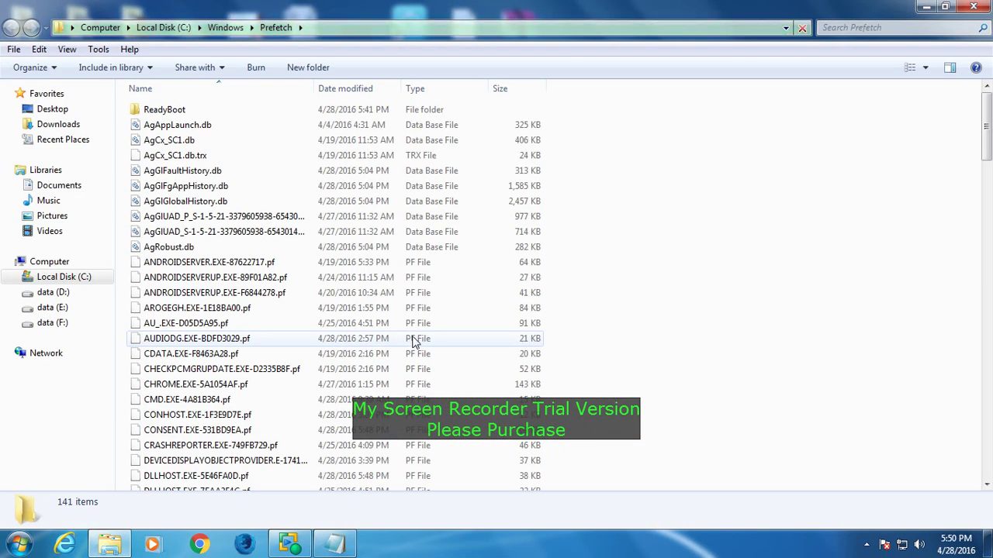
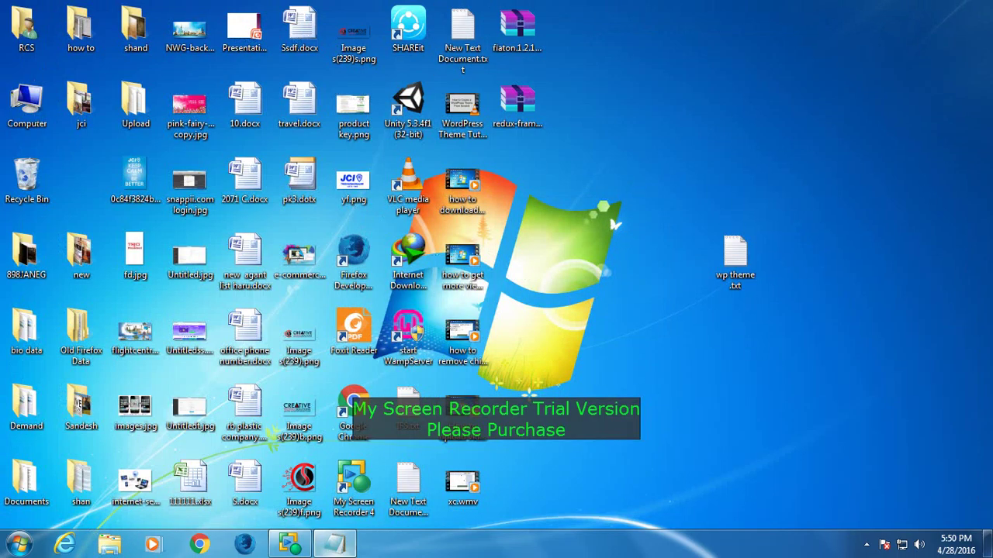
Return to the minimized Notepad notes, clear all the text and start a new line with "ok lets".
left_click(335, 543)
key("ctrl+a")
key("Delete")
type("ok lets")
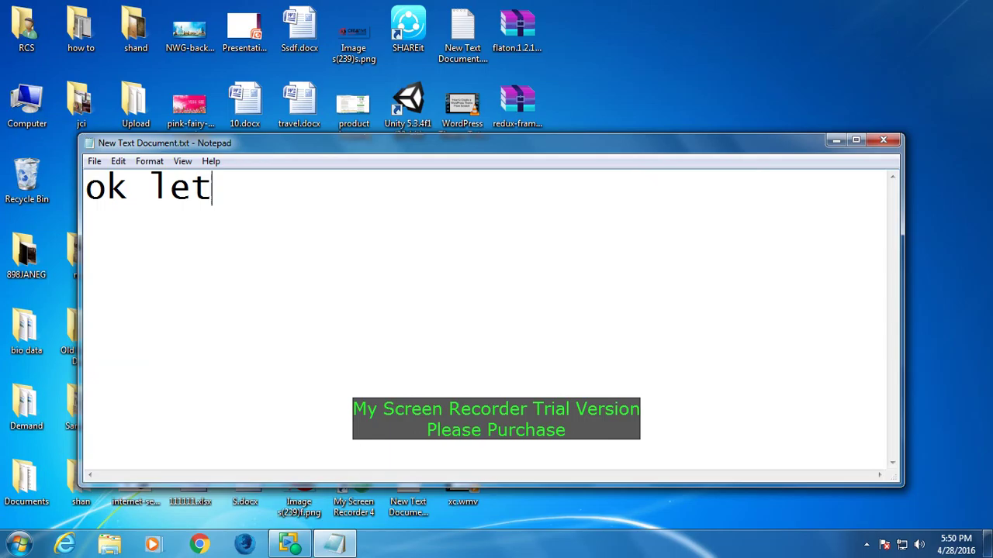
Replace the word after "ok" so that the line reads "ok after deletion".
key("BackSpace")
key("BackSpace")
key("BackSpace")
key("BackSpace")
key("BackSpace")
type("oft")
key("BackSpace")
key("BackSpace")
key("BackSpace")
type("af")
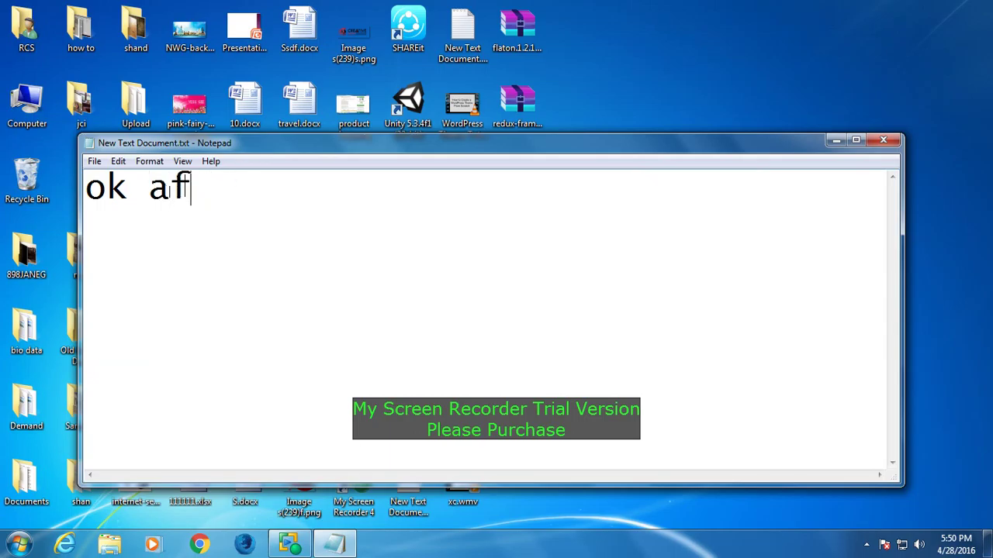
type("ter del")
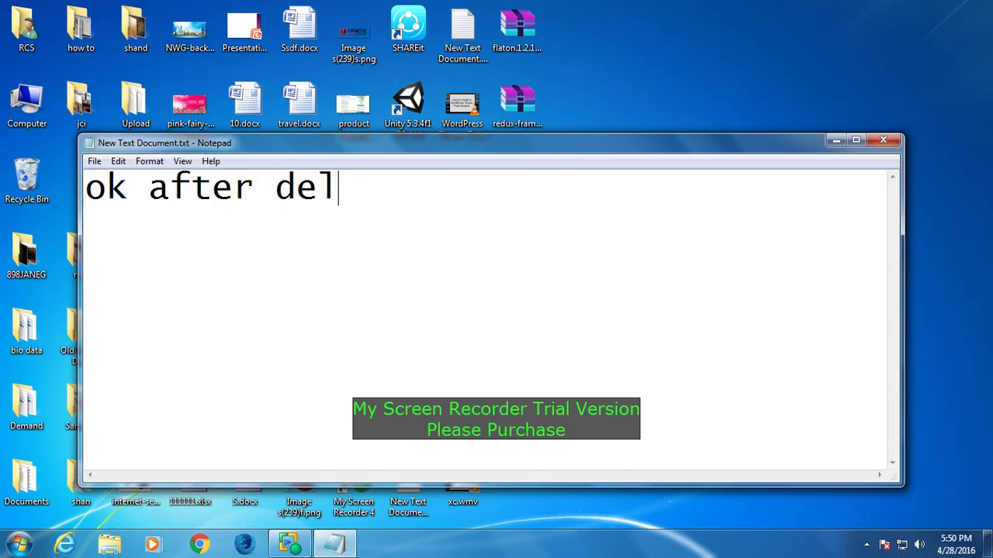
type("etion")
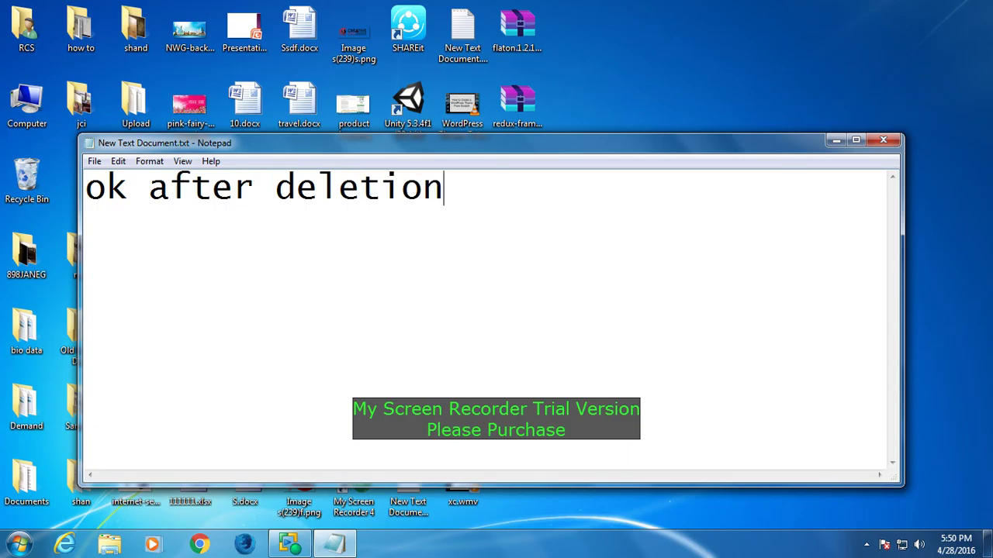
Complete the first line with "of all trash file.." and write "lets chek" on the line below.
type(" of all ")
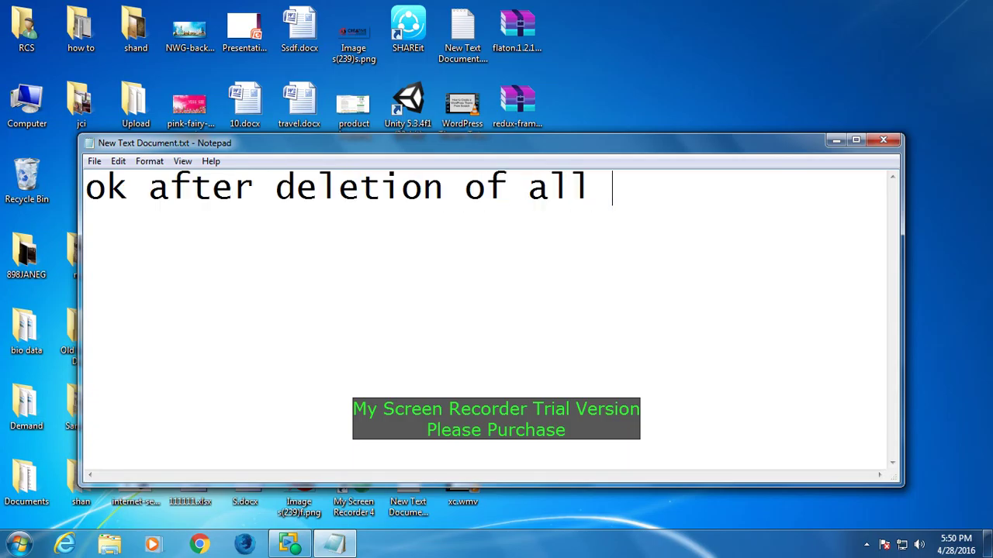
type("trash file..")
key("Return")
type("lets chek")
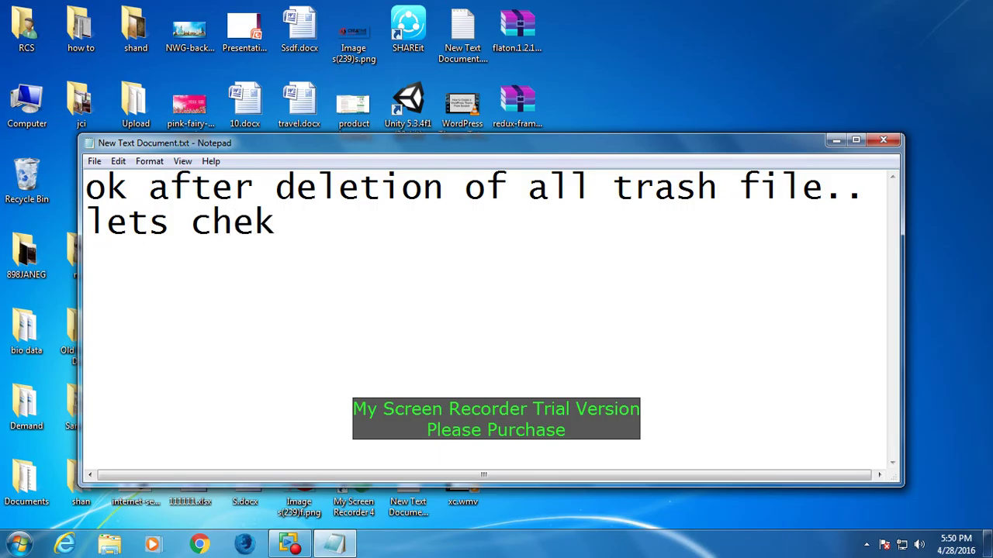
Correct the misspelled "chek" and complete the second line so that it reads "lets check your computer speed".
key("BackSpace")
type("ck ")
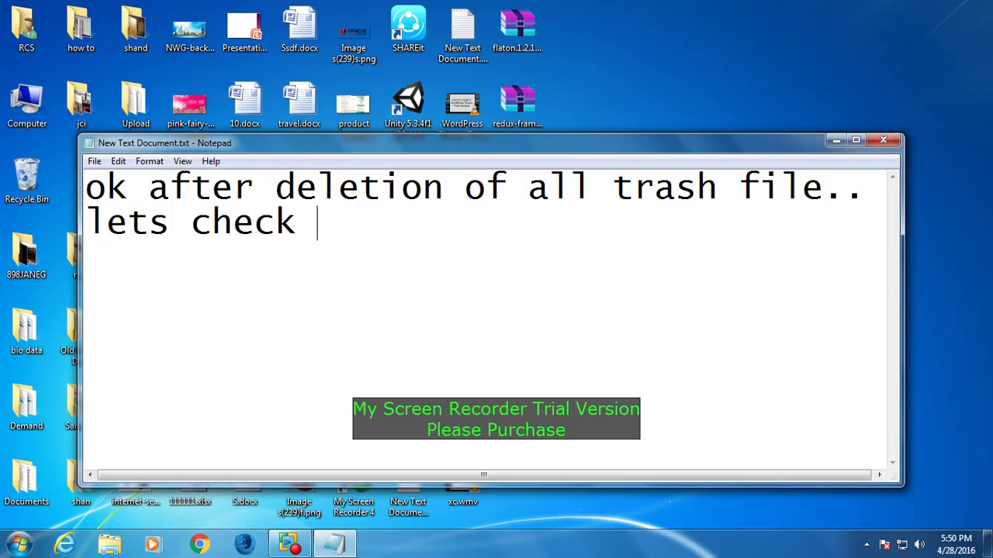
type("your com")
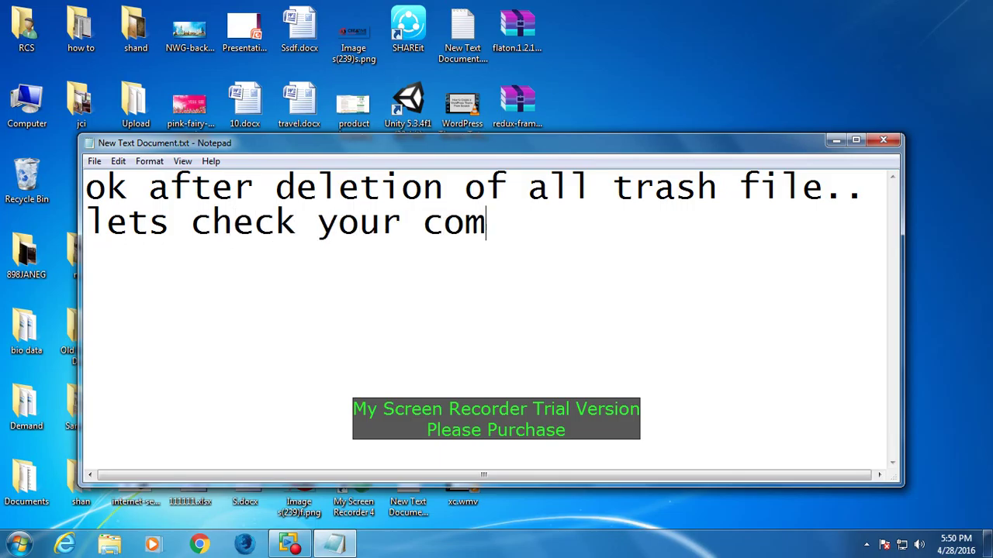
type("puter sped")
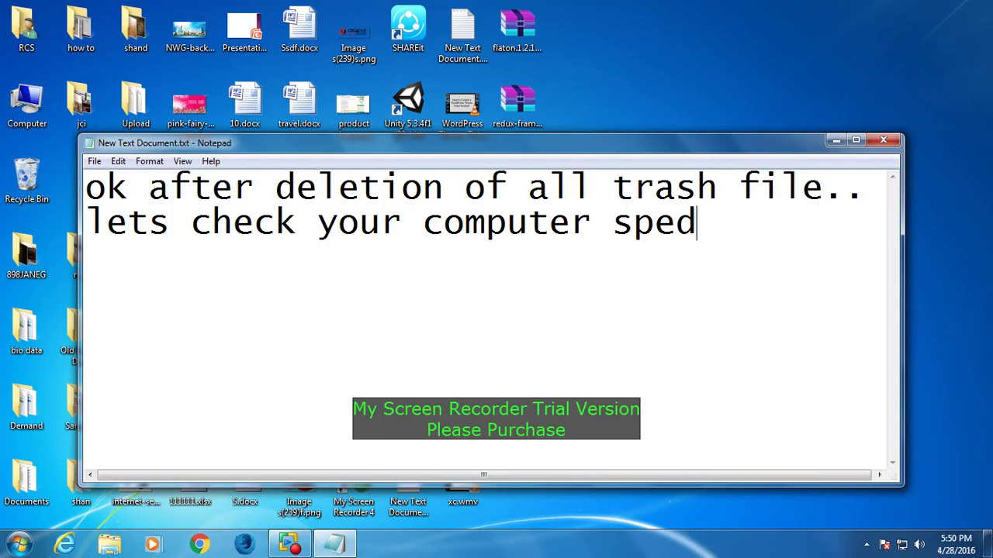
key("BackSpace")
type("ed")
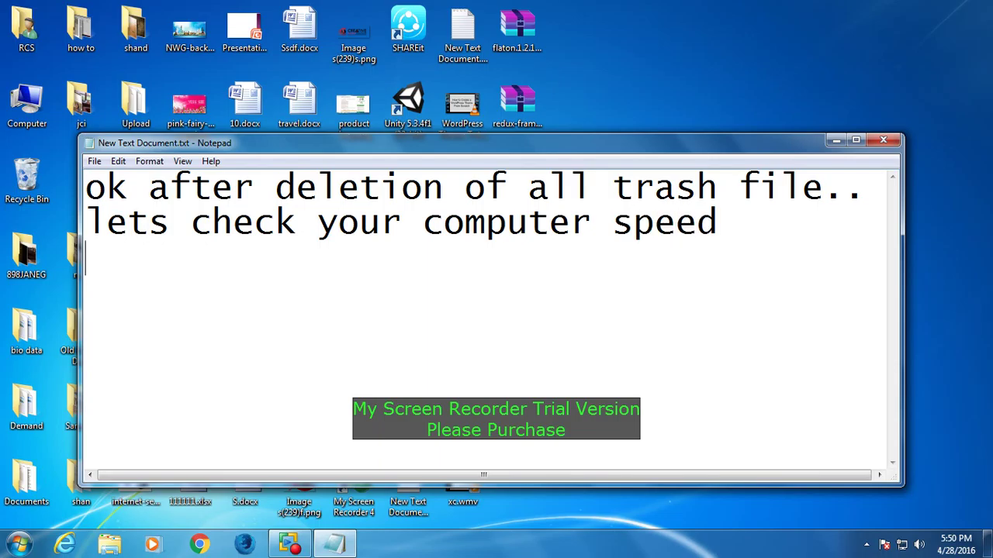
Add the line "its really working..." and, after a blank line, "lets enjoy".
key("Return")
type("its real")
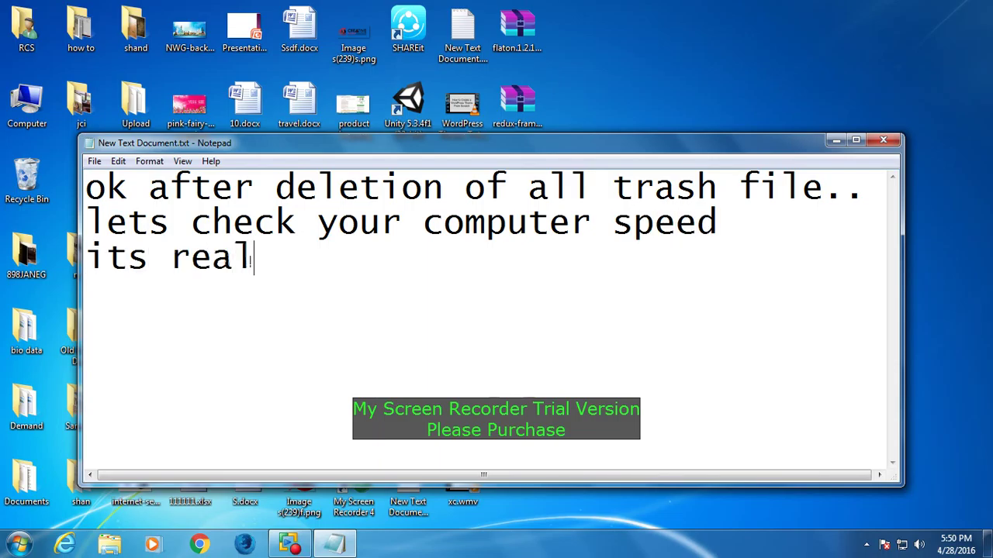
type("ly workin")
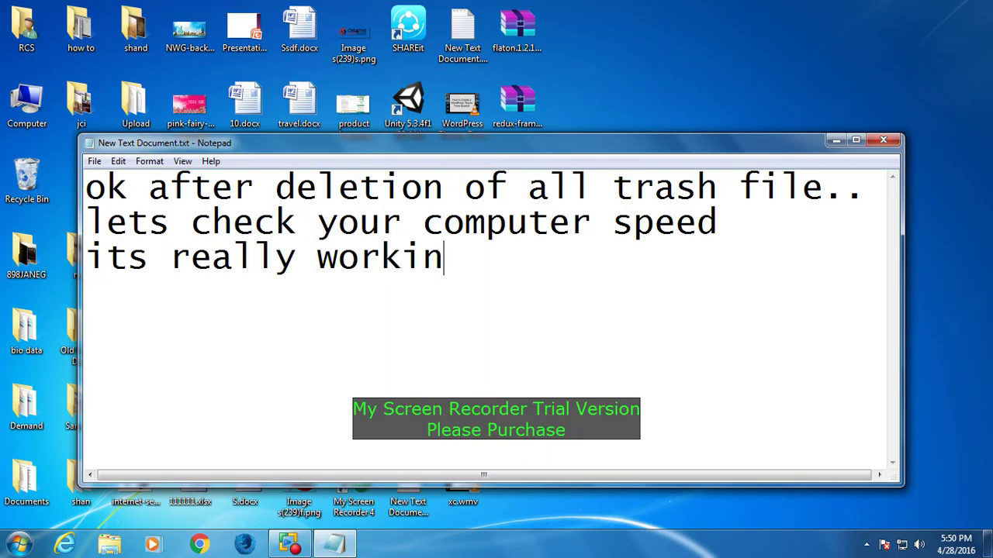
type("g...")
key("Return")
key("Return")
type("lets e")
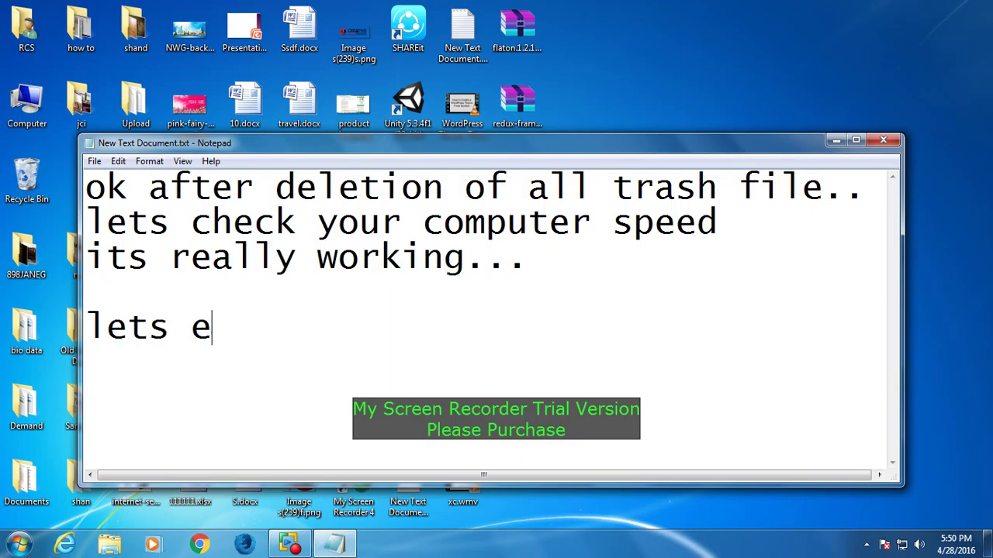
type("njoy")
Replace all the text in the note with "please subscribe , like and comment..".
key("ctrl+a")
key("BackSpace")
type("plea")
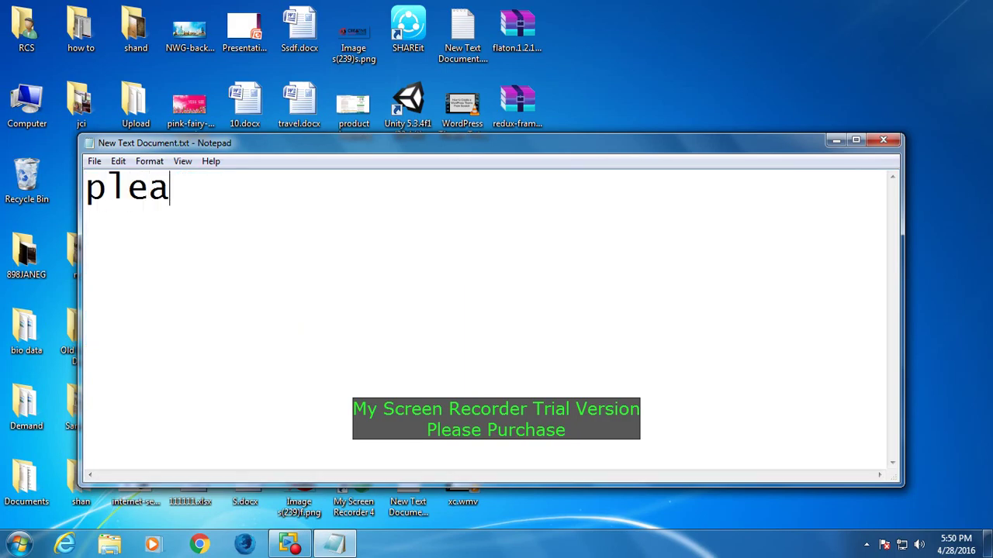
type("se su")
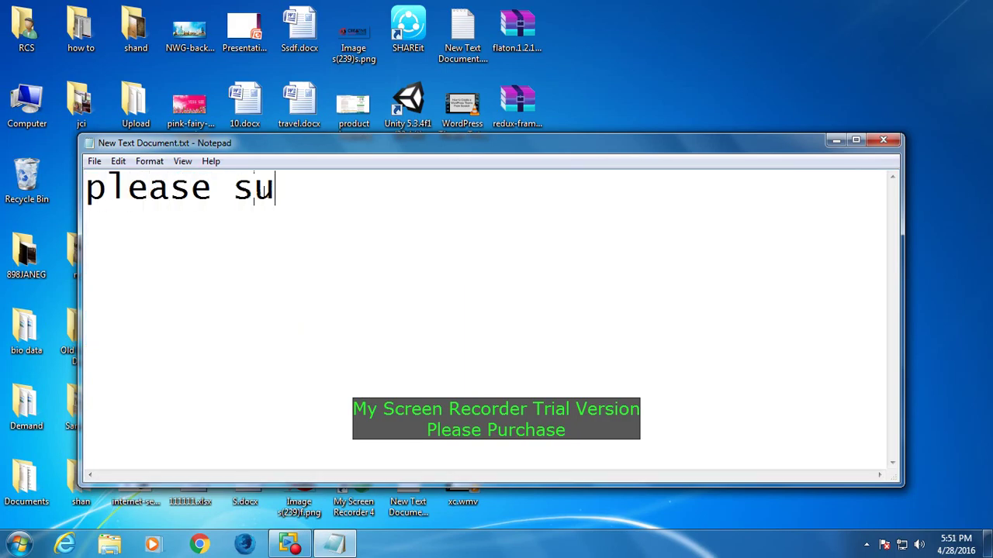
type("bscribe ")
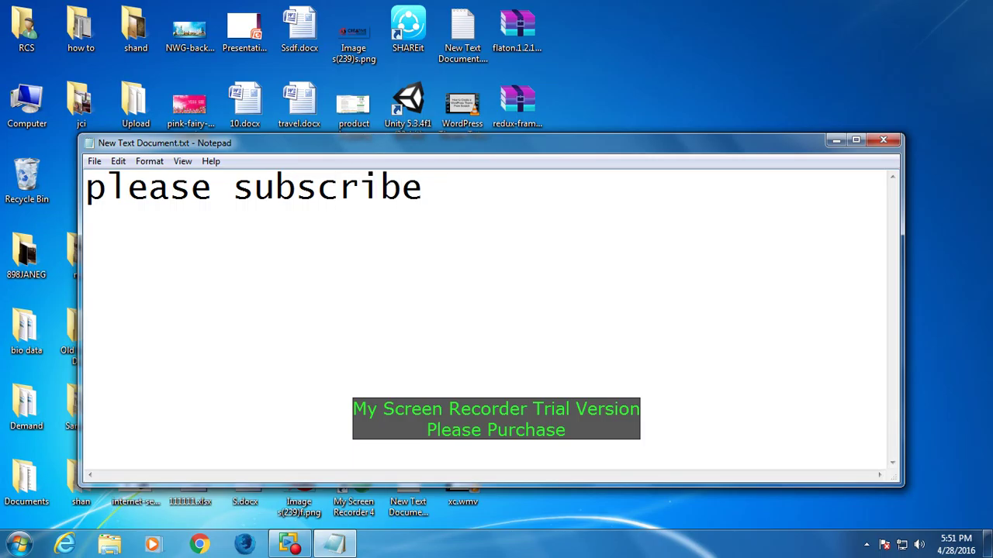
type(", like and comm")
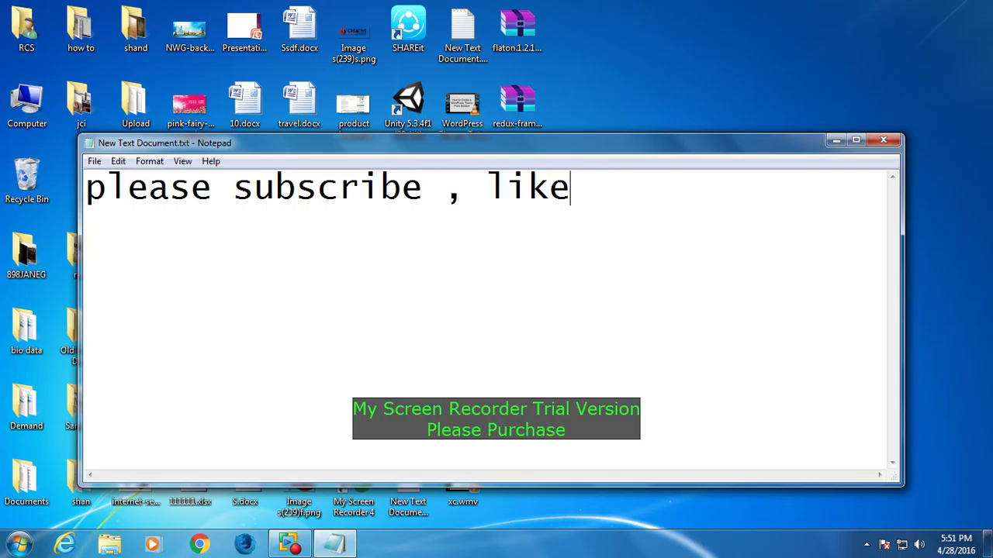
type("ent.")
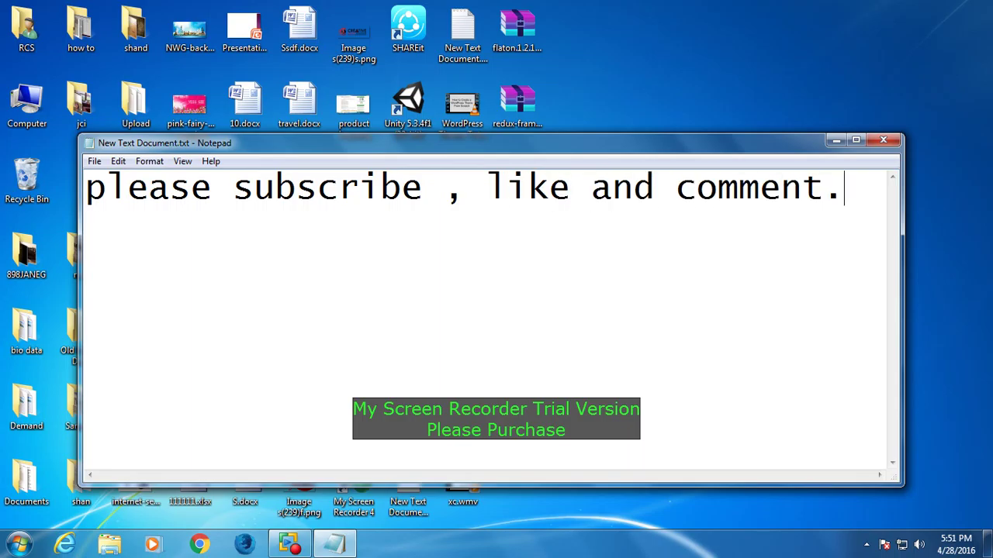
type(".")
Leave a blank line and write "for more videos. don" below it.
key("Return")
type("for mor")
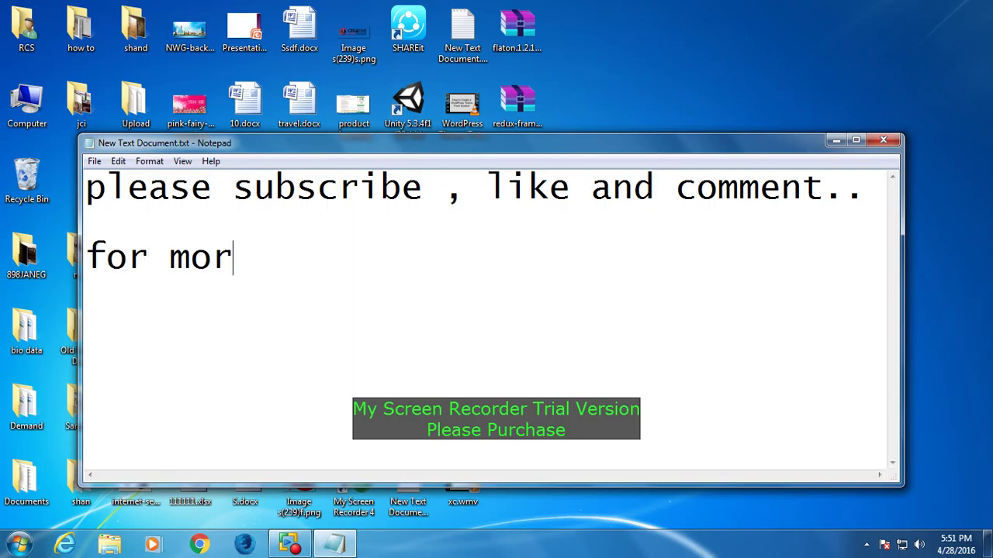
type("e videos")
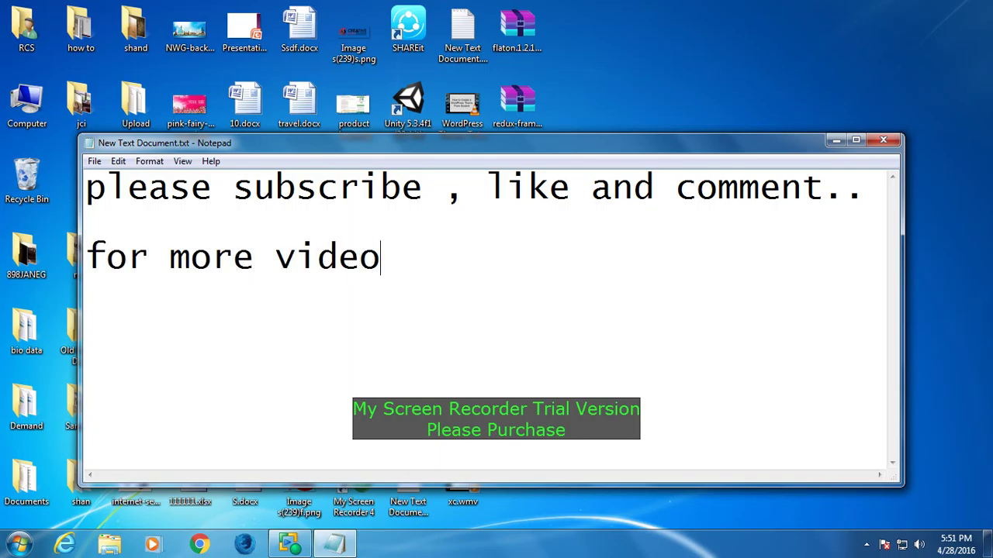
type(". don")
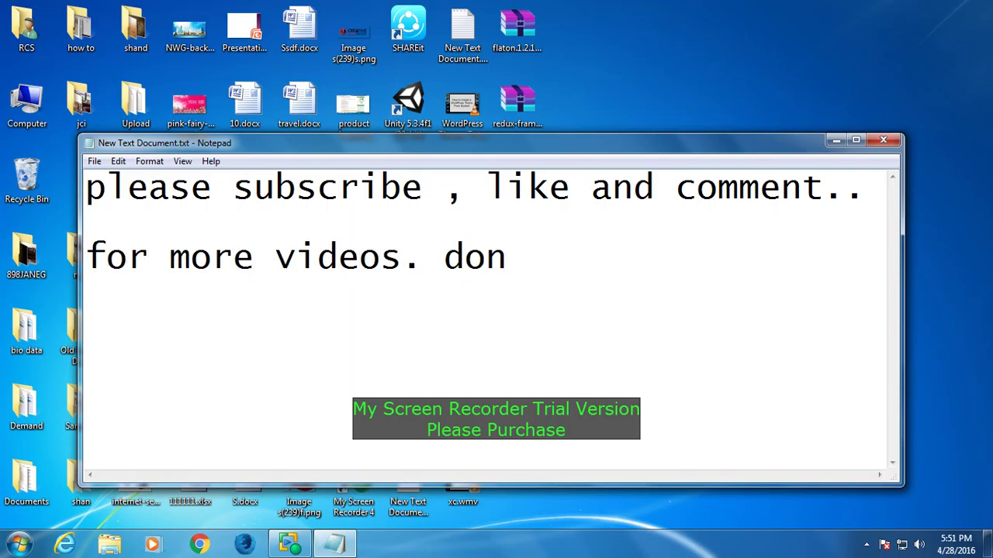